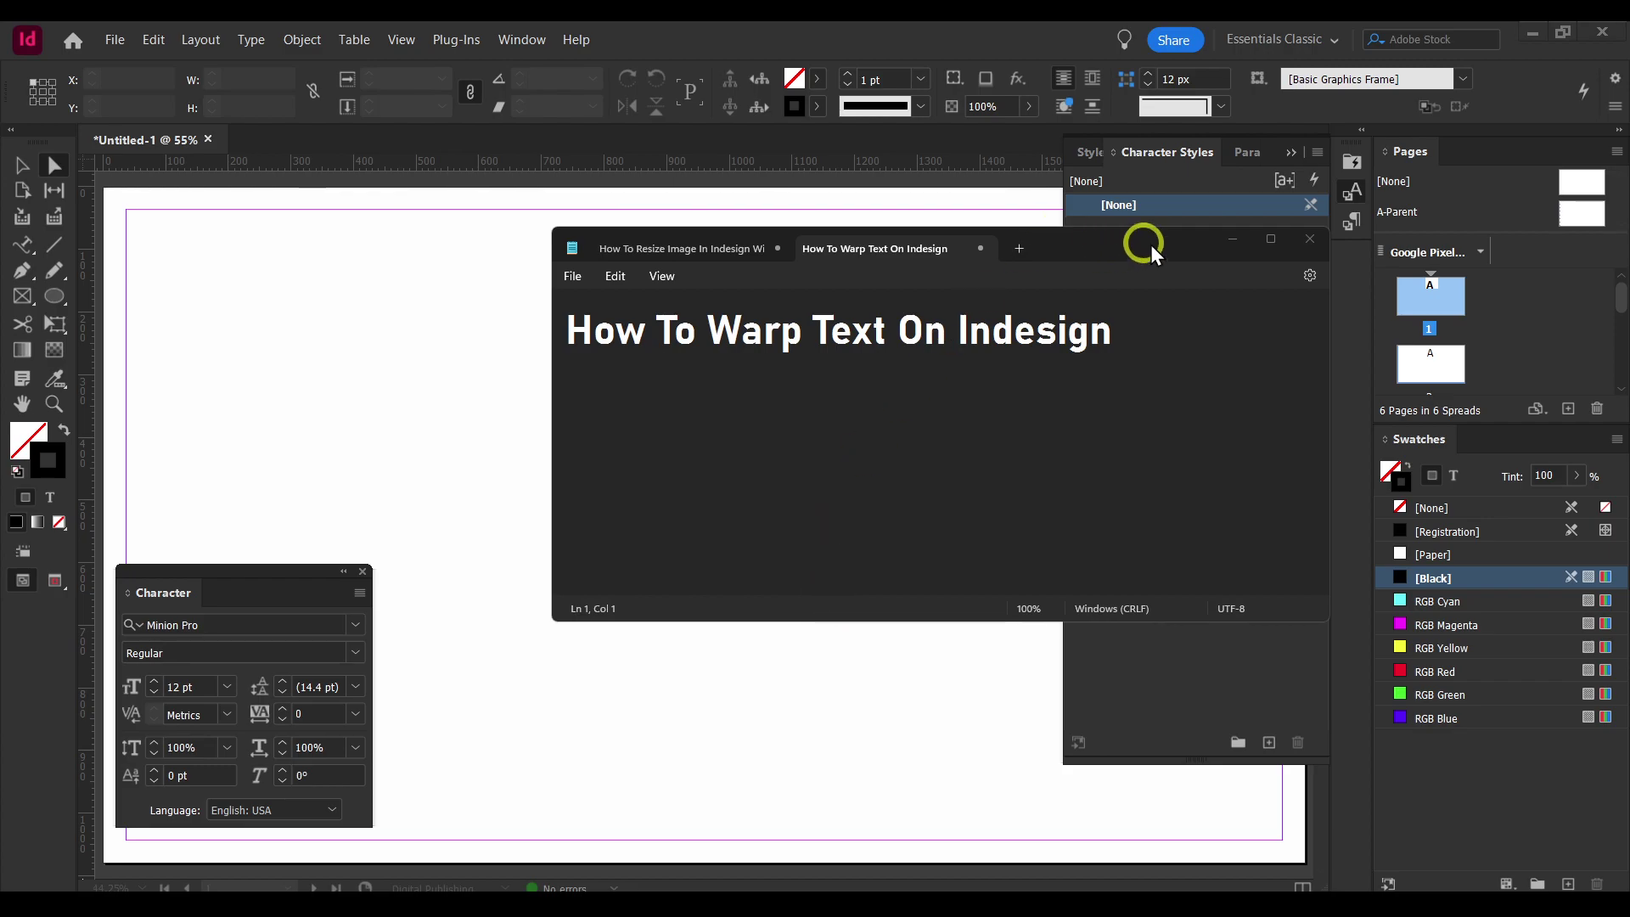
Minimize the 'How To Warp Text On Indesign' note to reveal the blank Untitled-1 page.
left_click(1232, 239)
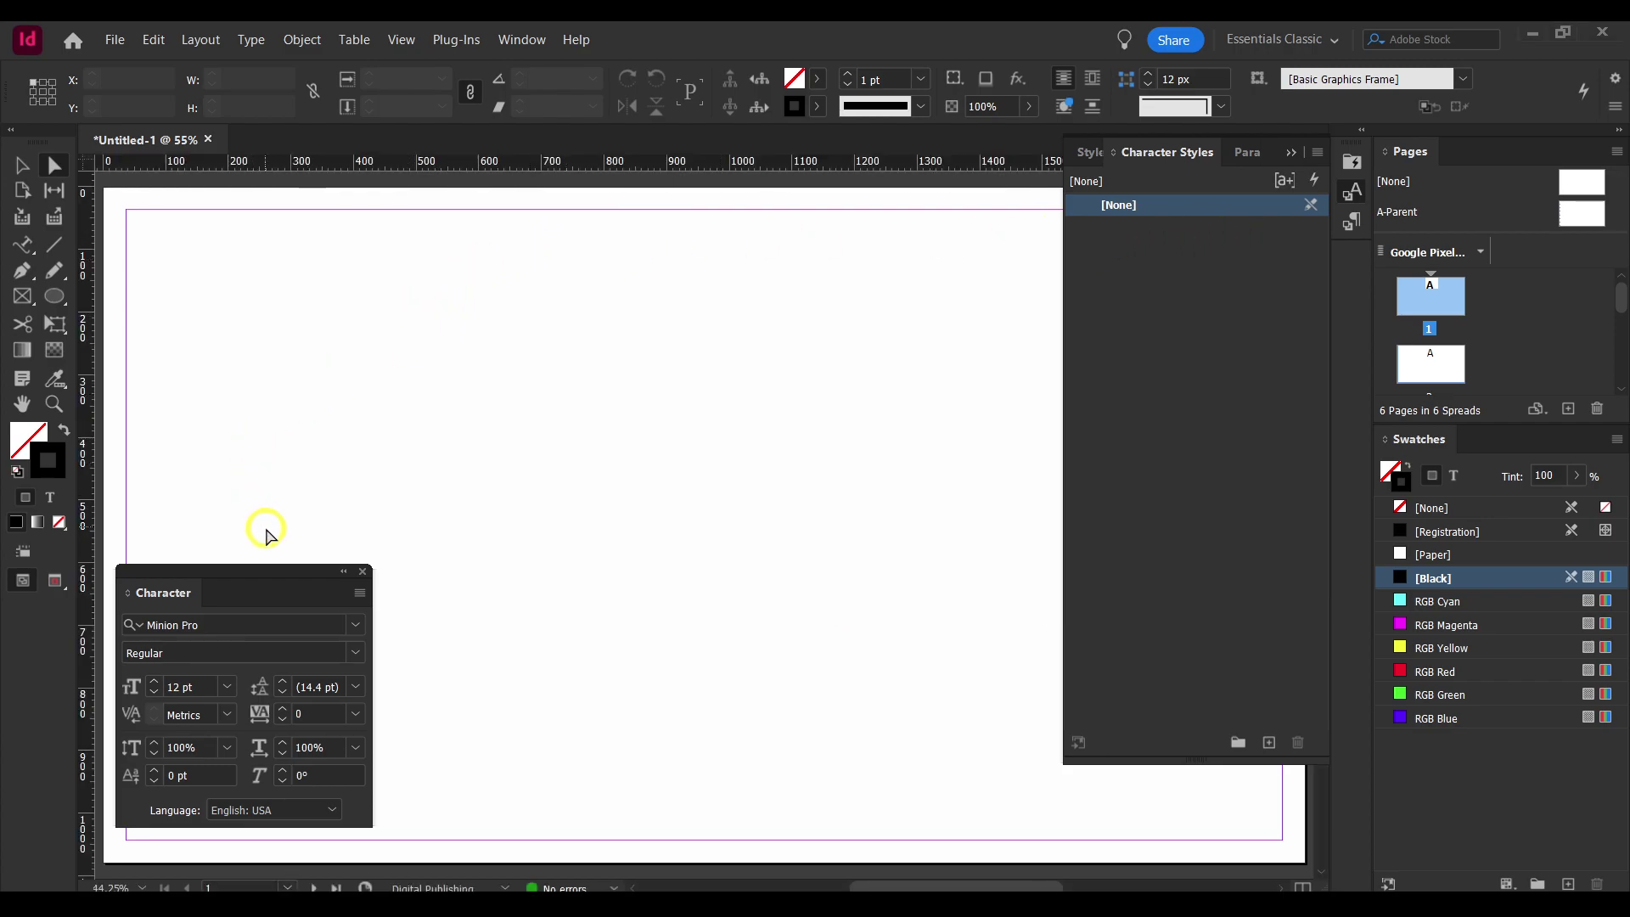
Close the floating Character panel and the Character Styles, Style Packs and Paragraph Styles tabs.
left_click(362, 572)
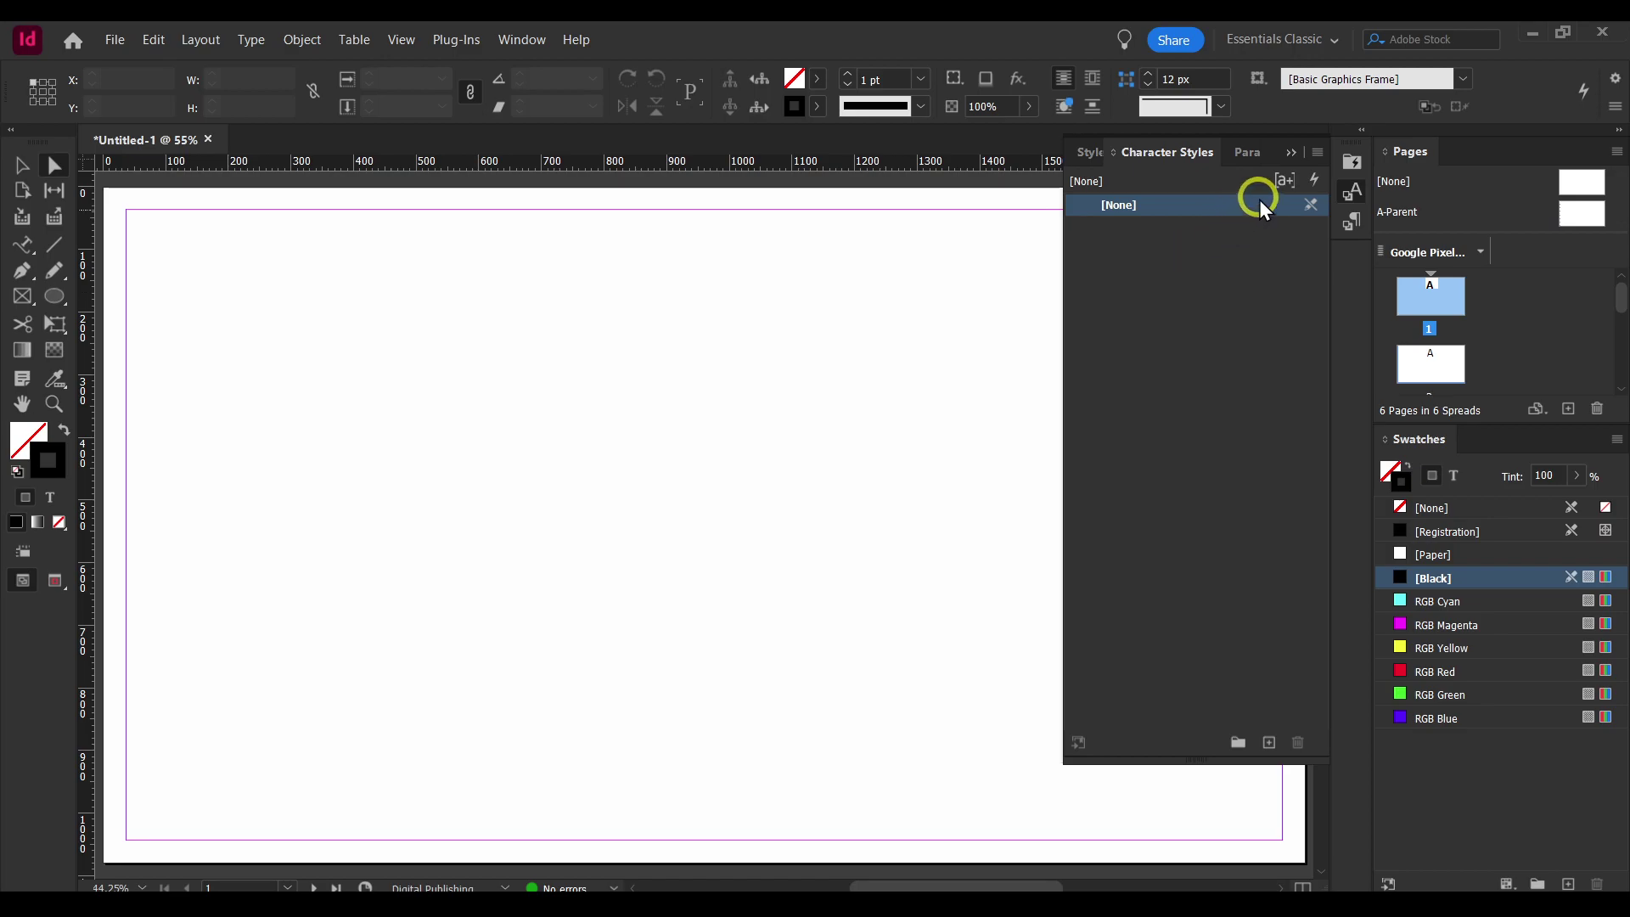
left_click(1317, 153)
right_click(1282, 158)
left_click(1312, 164)
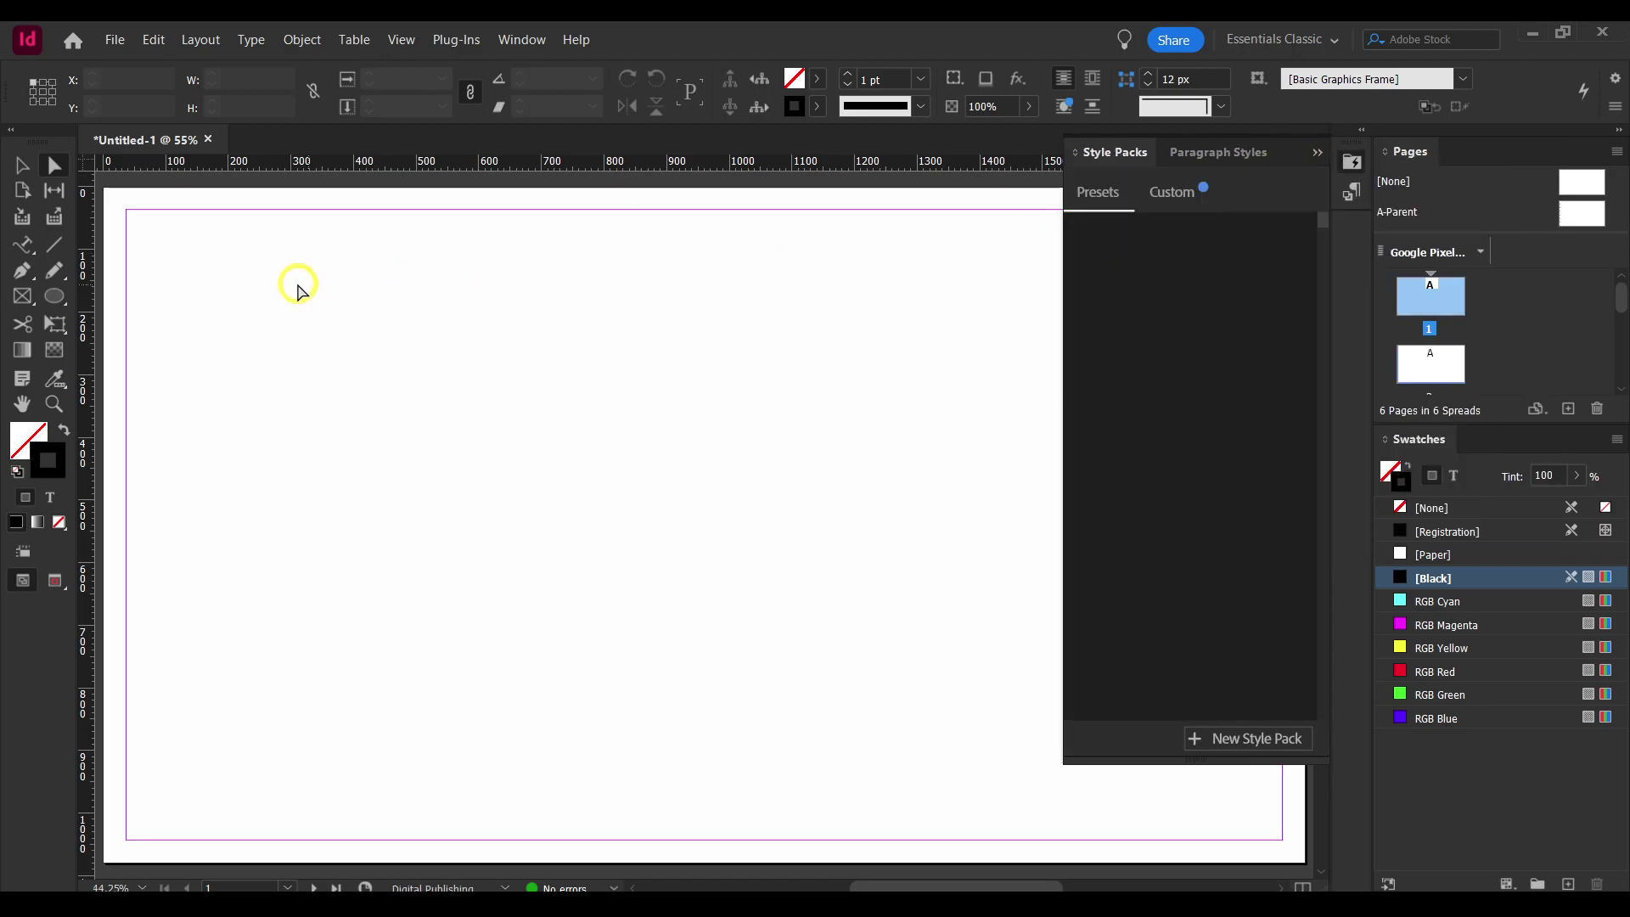
right_click(1140, 155)
left_click(1176, 163)
right_click(1130, 163)
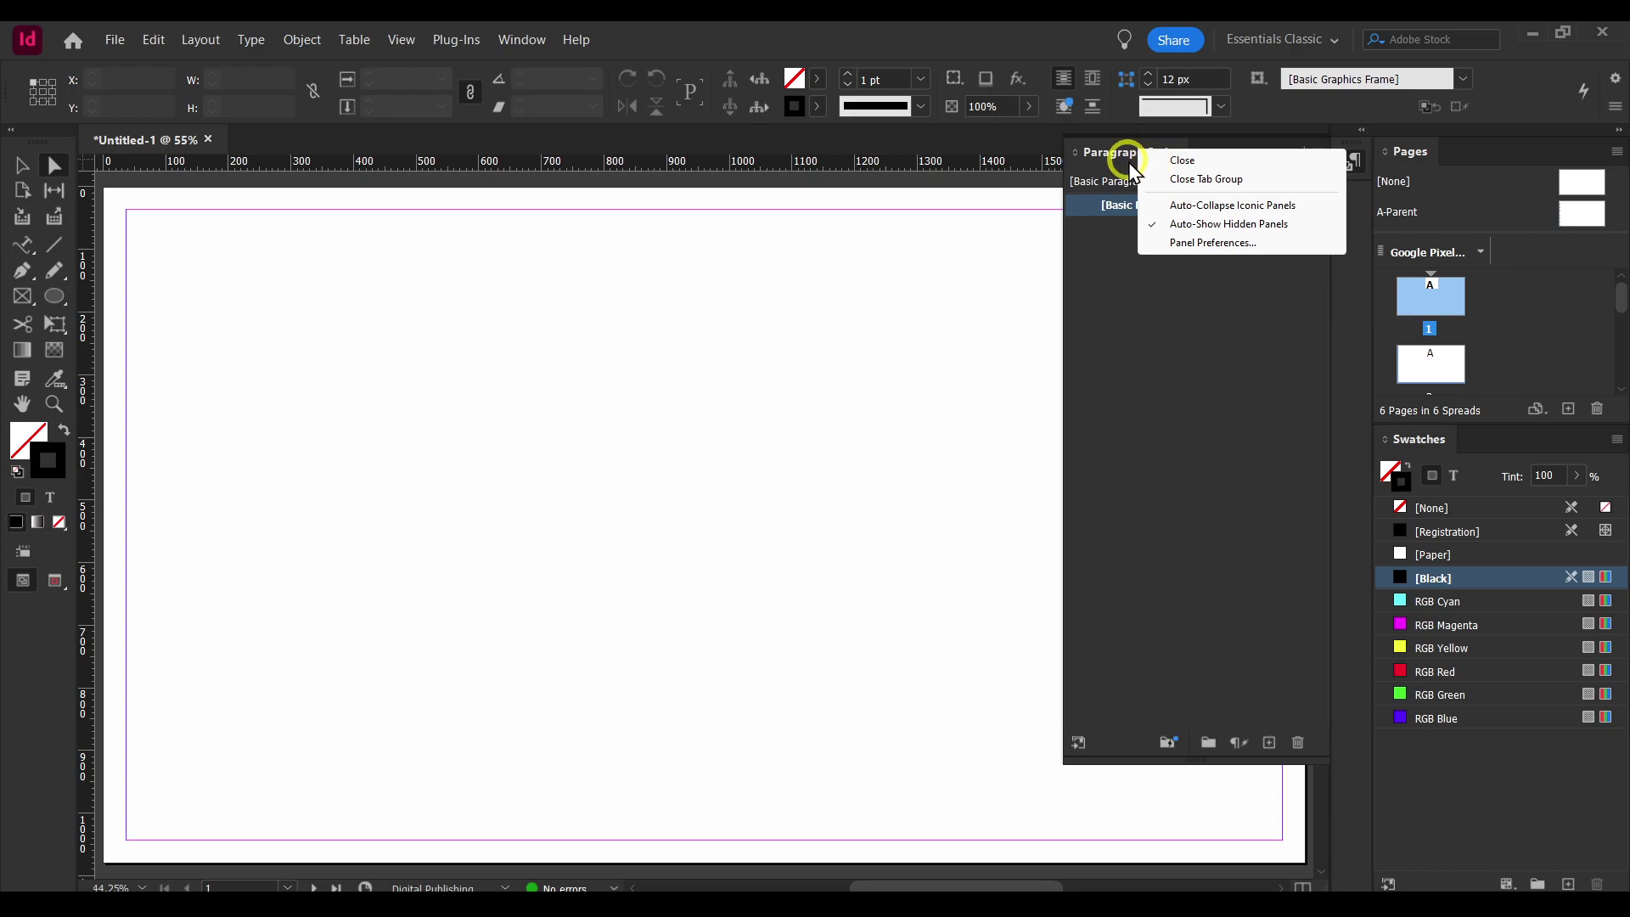
left_click(1151, 159)
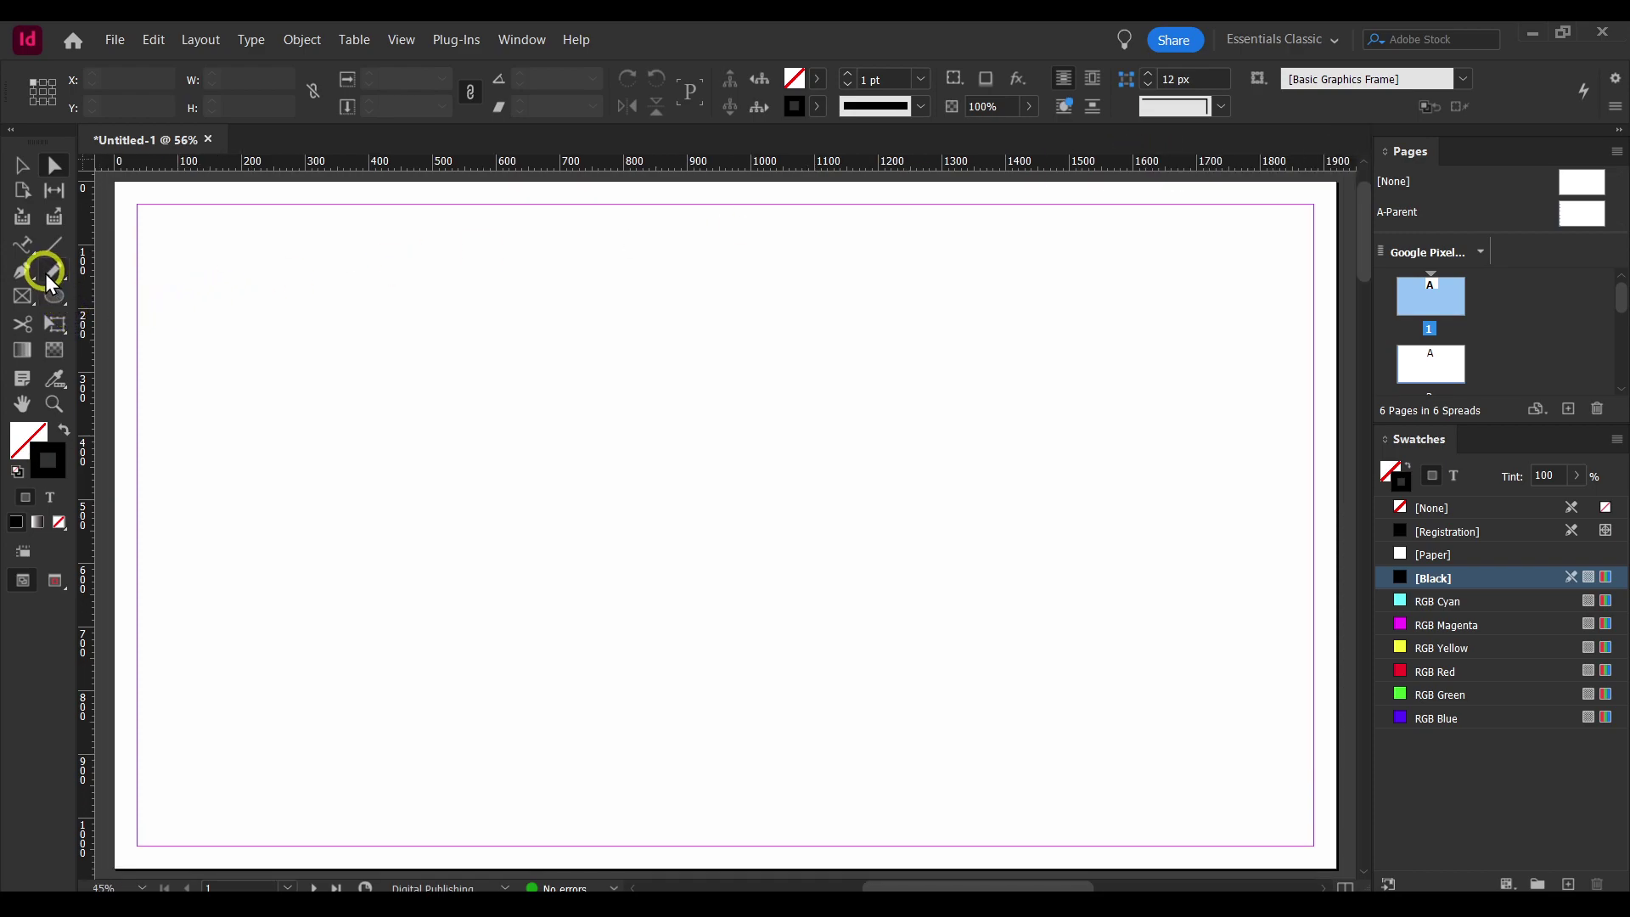
Draw a large rectangle frame on the page with the Rectangle Tool, undoing an accidental extra frame.
mouse_move(52, 293)
left_mouse_down()
mouse_move(73, 321)
mouse_move(119, 321)
left_mouse_up()
left_click_drag(316, 326, 878, 642)
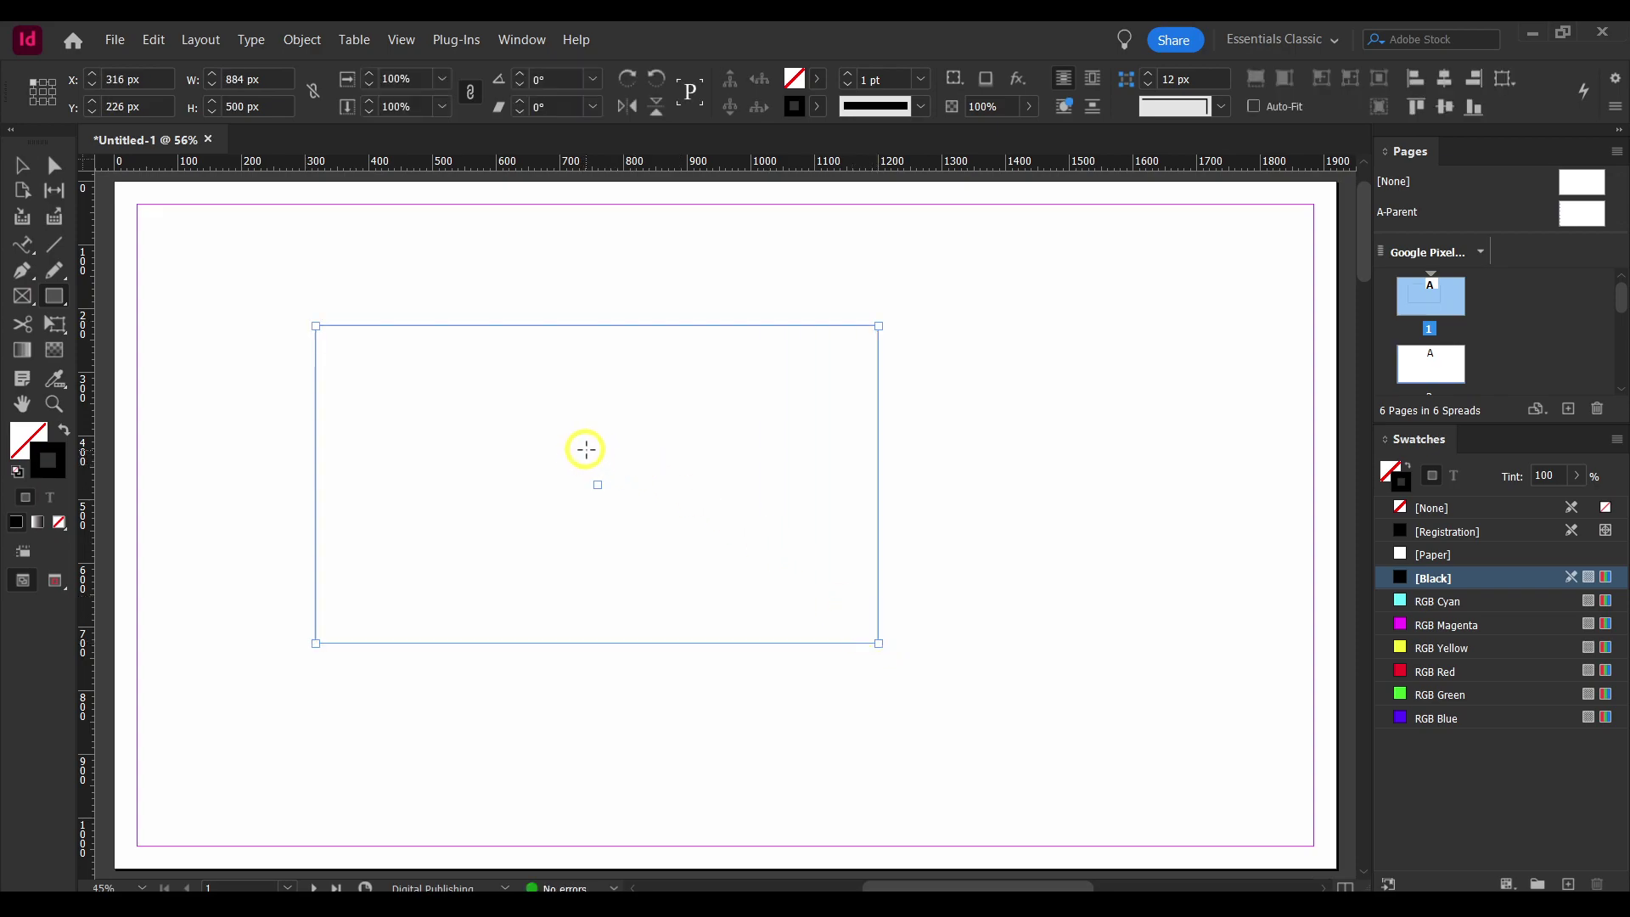
scroll(561, 450, "right", 1)
left_click_drag(843, 643, 466, 448)
key("ctrl+z")
Resize the rectangle to 562 × 342 px and move it near the page's top-left corner.
left_click(17, 166)
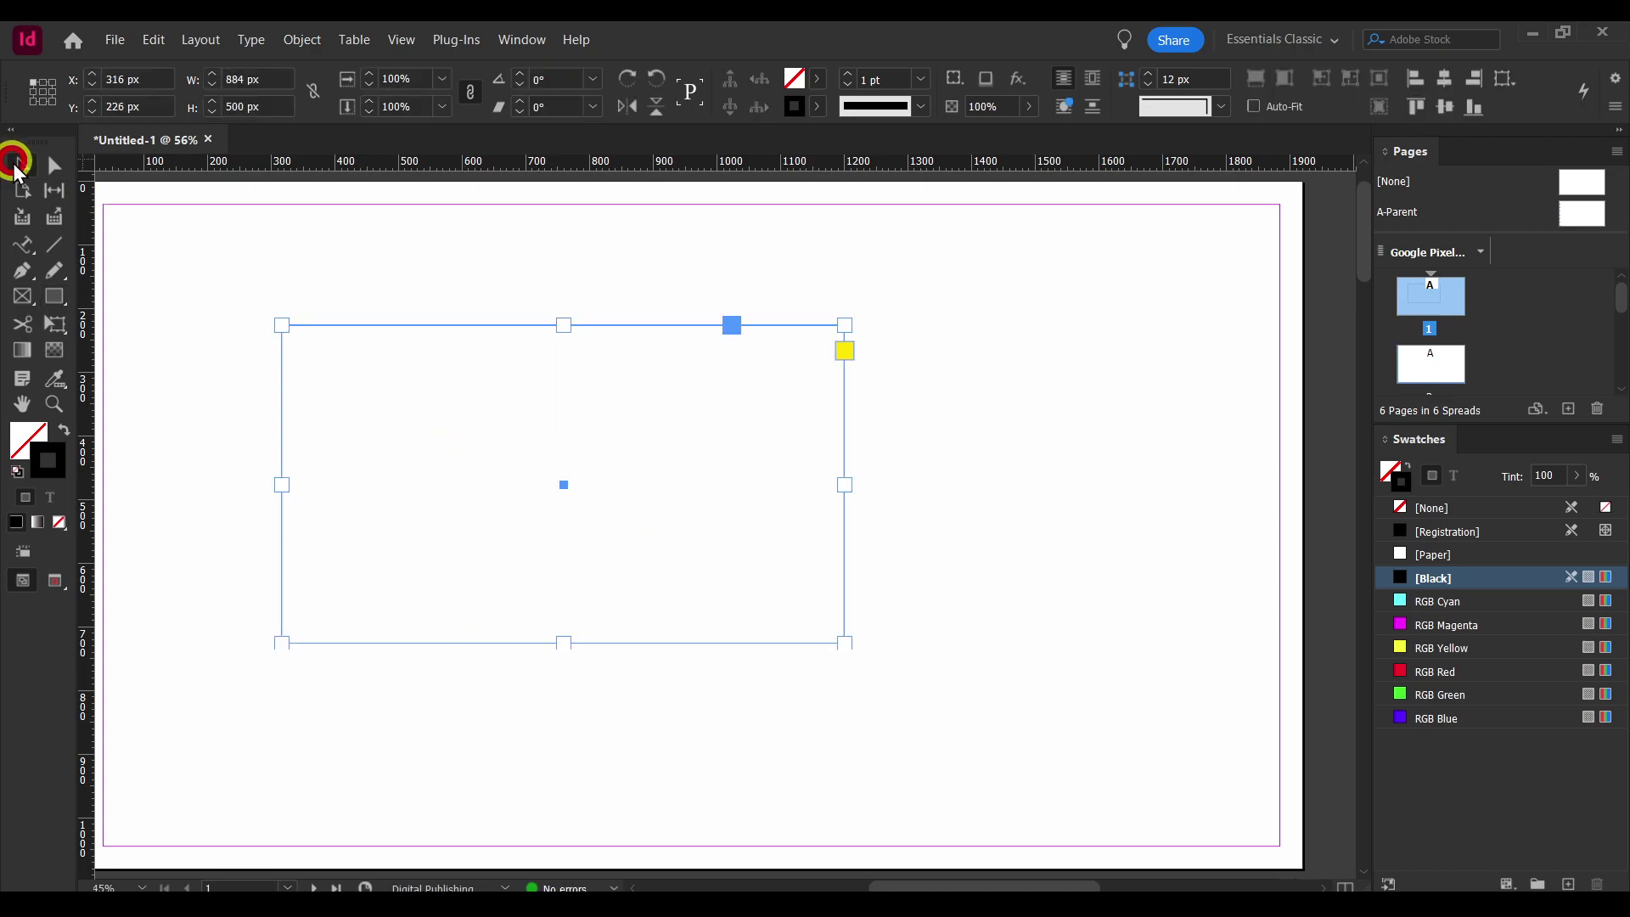
left_click_drag(845, 643, 440, 425)
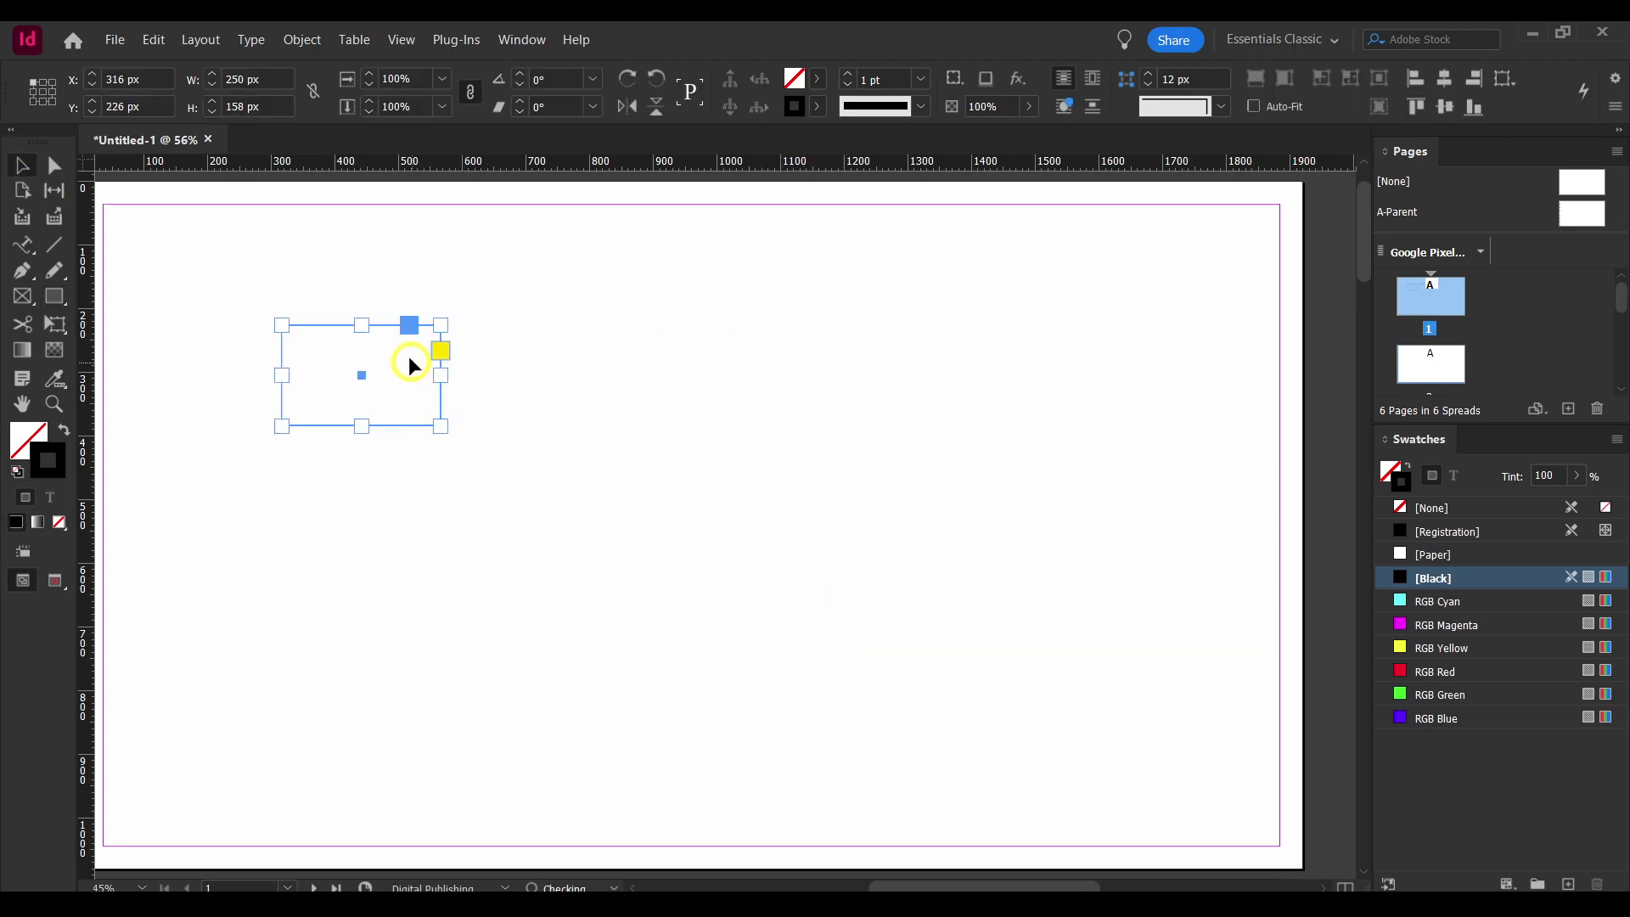
left_click_drag(384, 327, 242, 246)
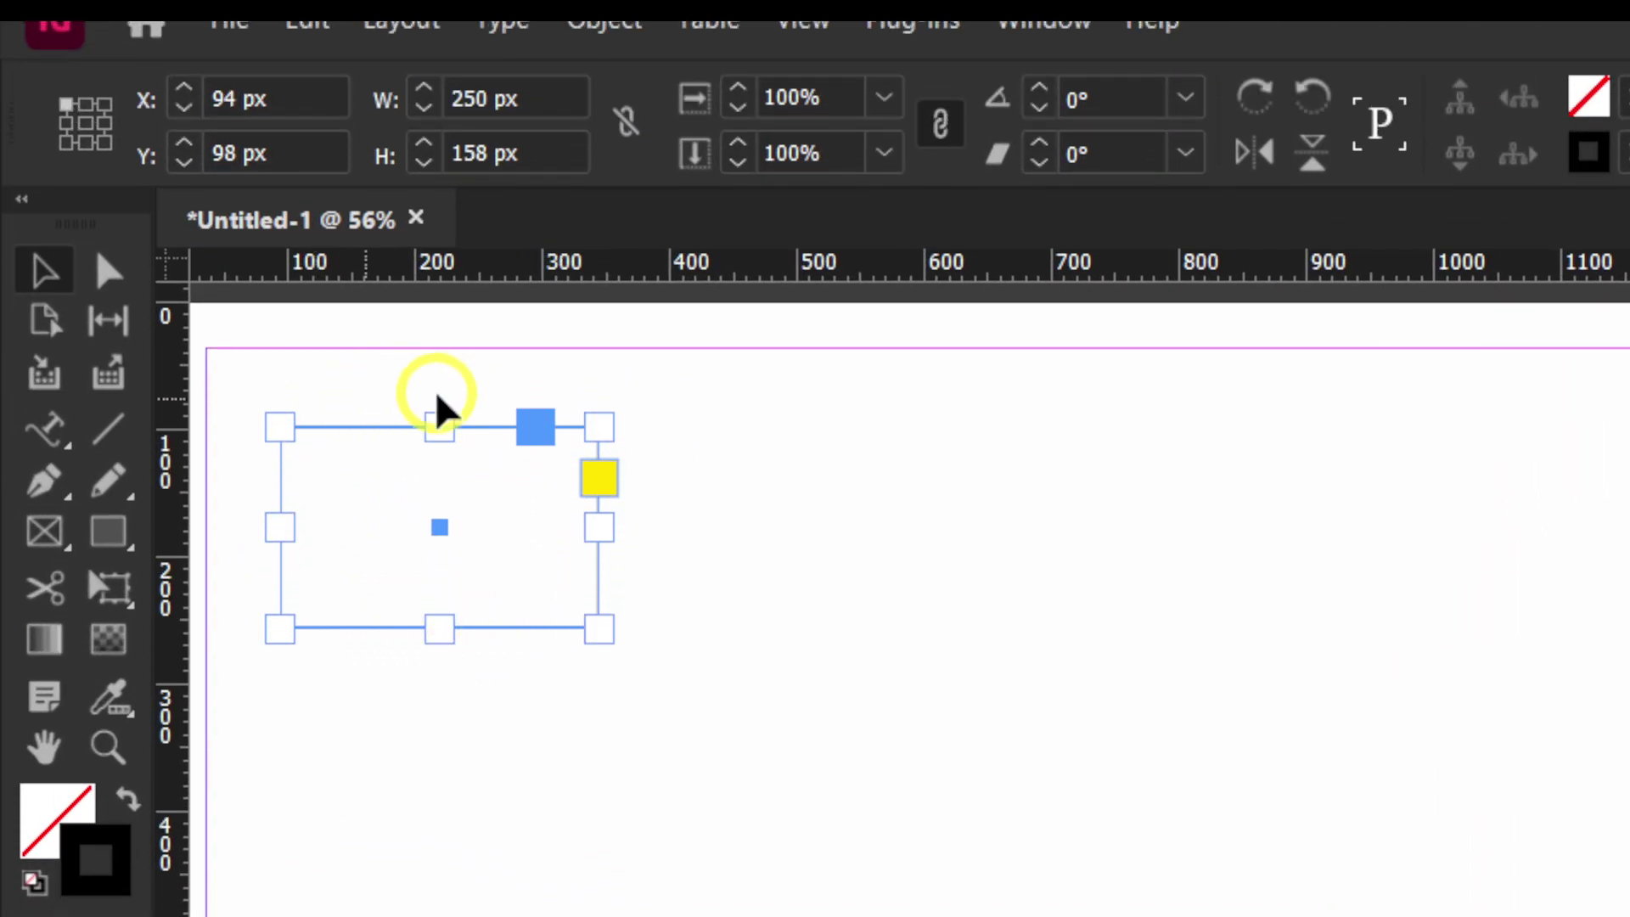
left_click_drag(600, 630, 992, 863)
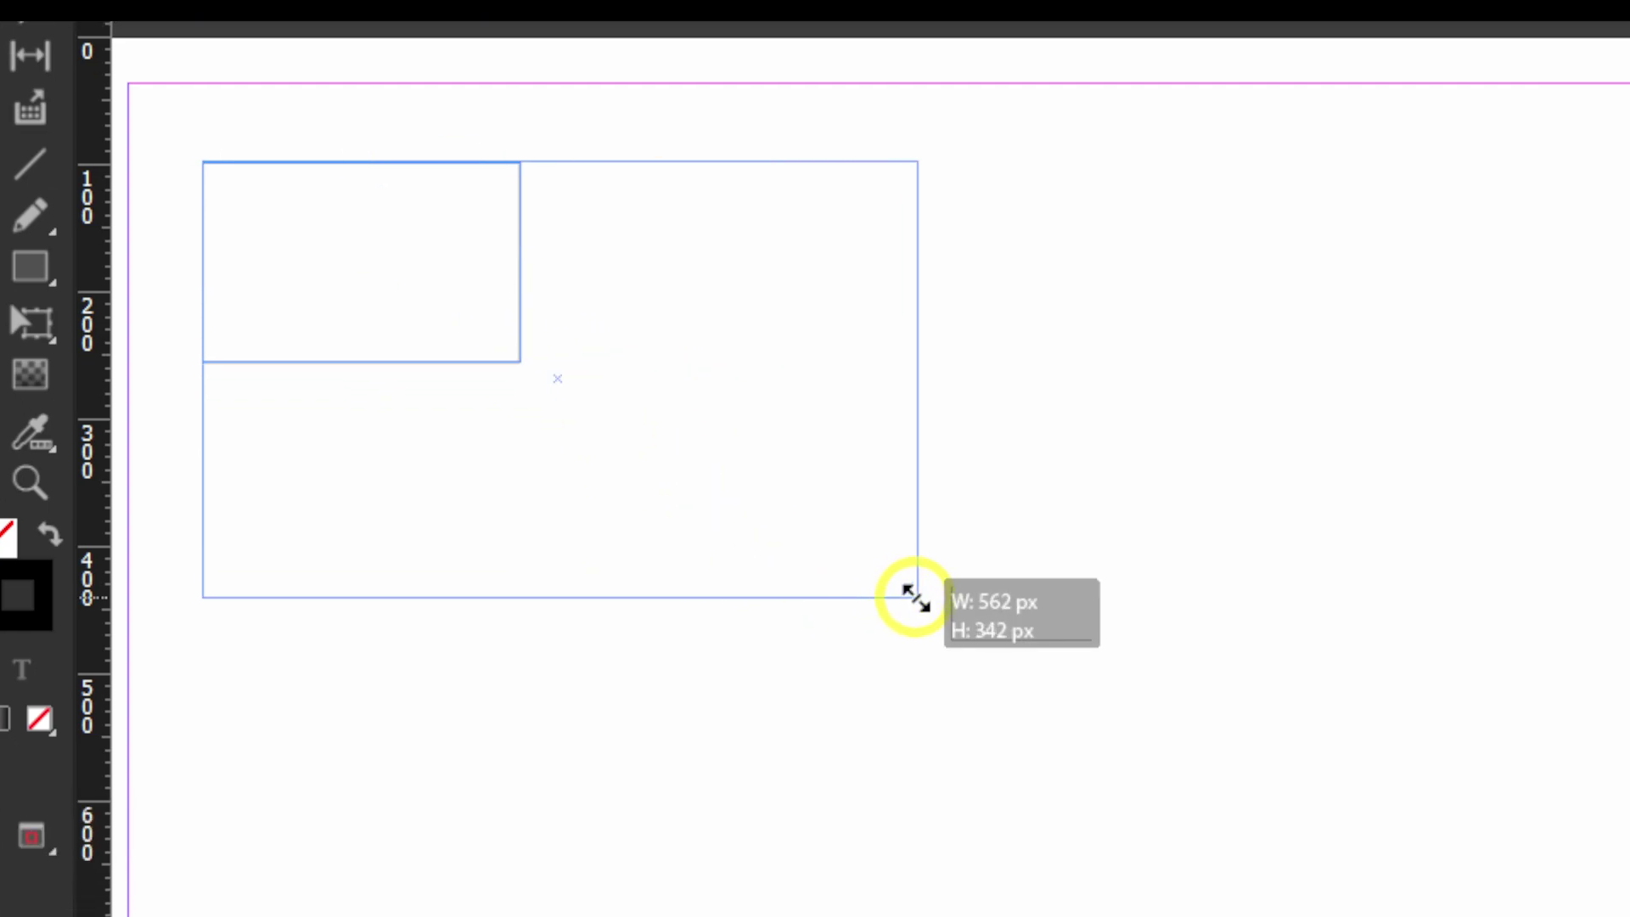
left_click_drag(915, 598, 917, 598)
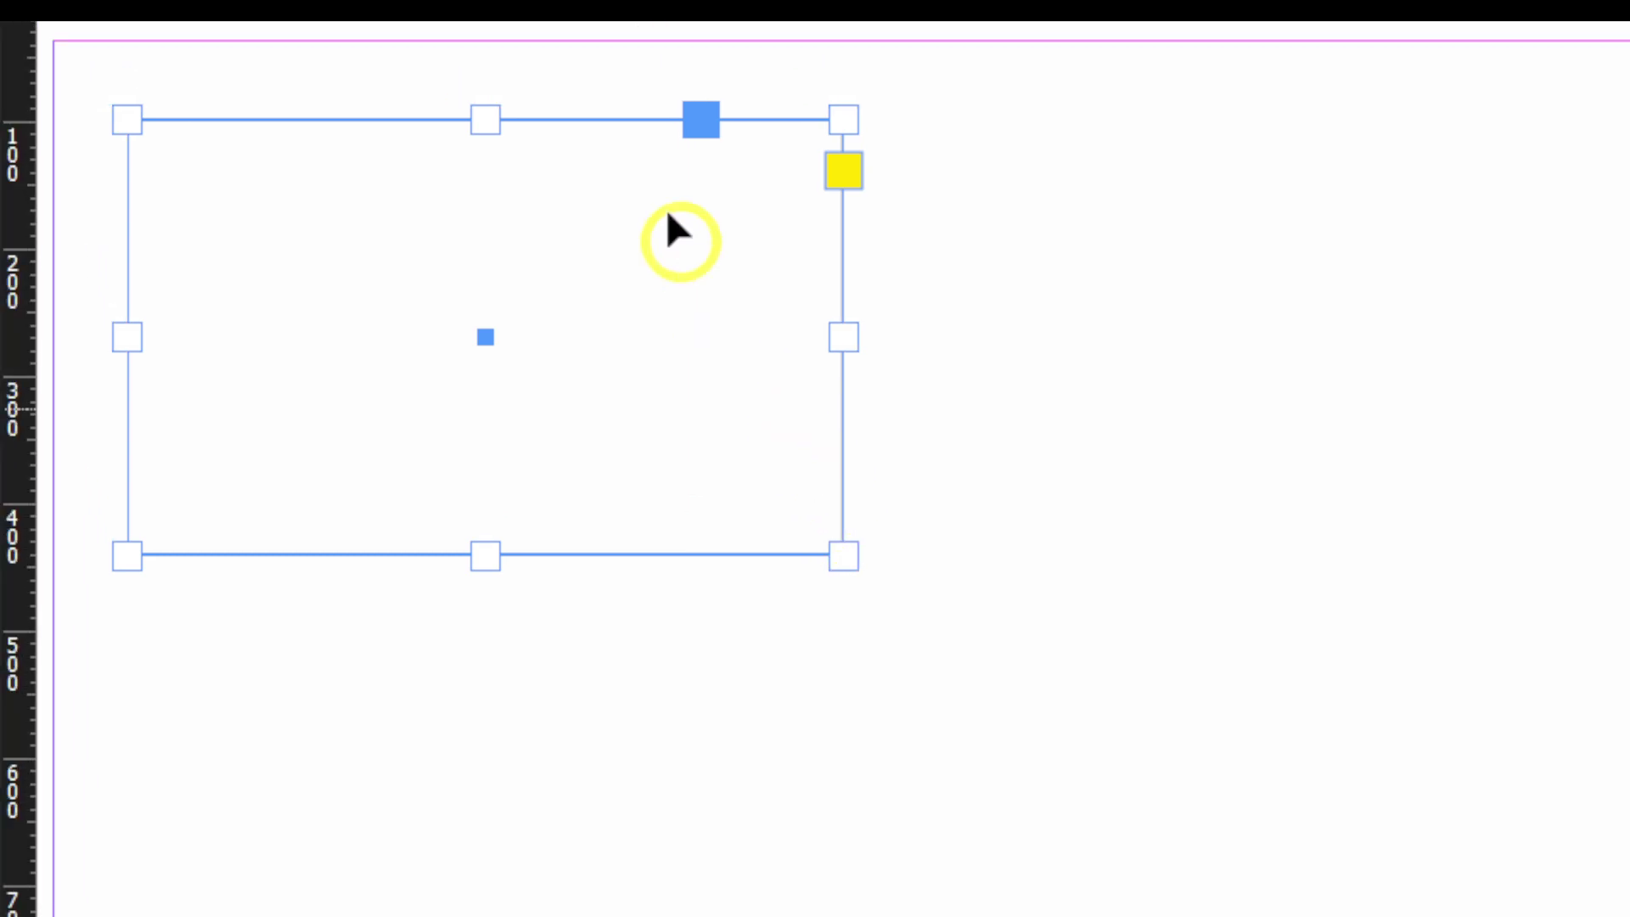
Set the Anchor Points, Handle and Bounding Box Display Size preference to Large.
left_click(304, 63)
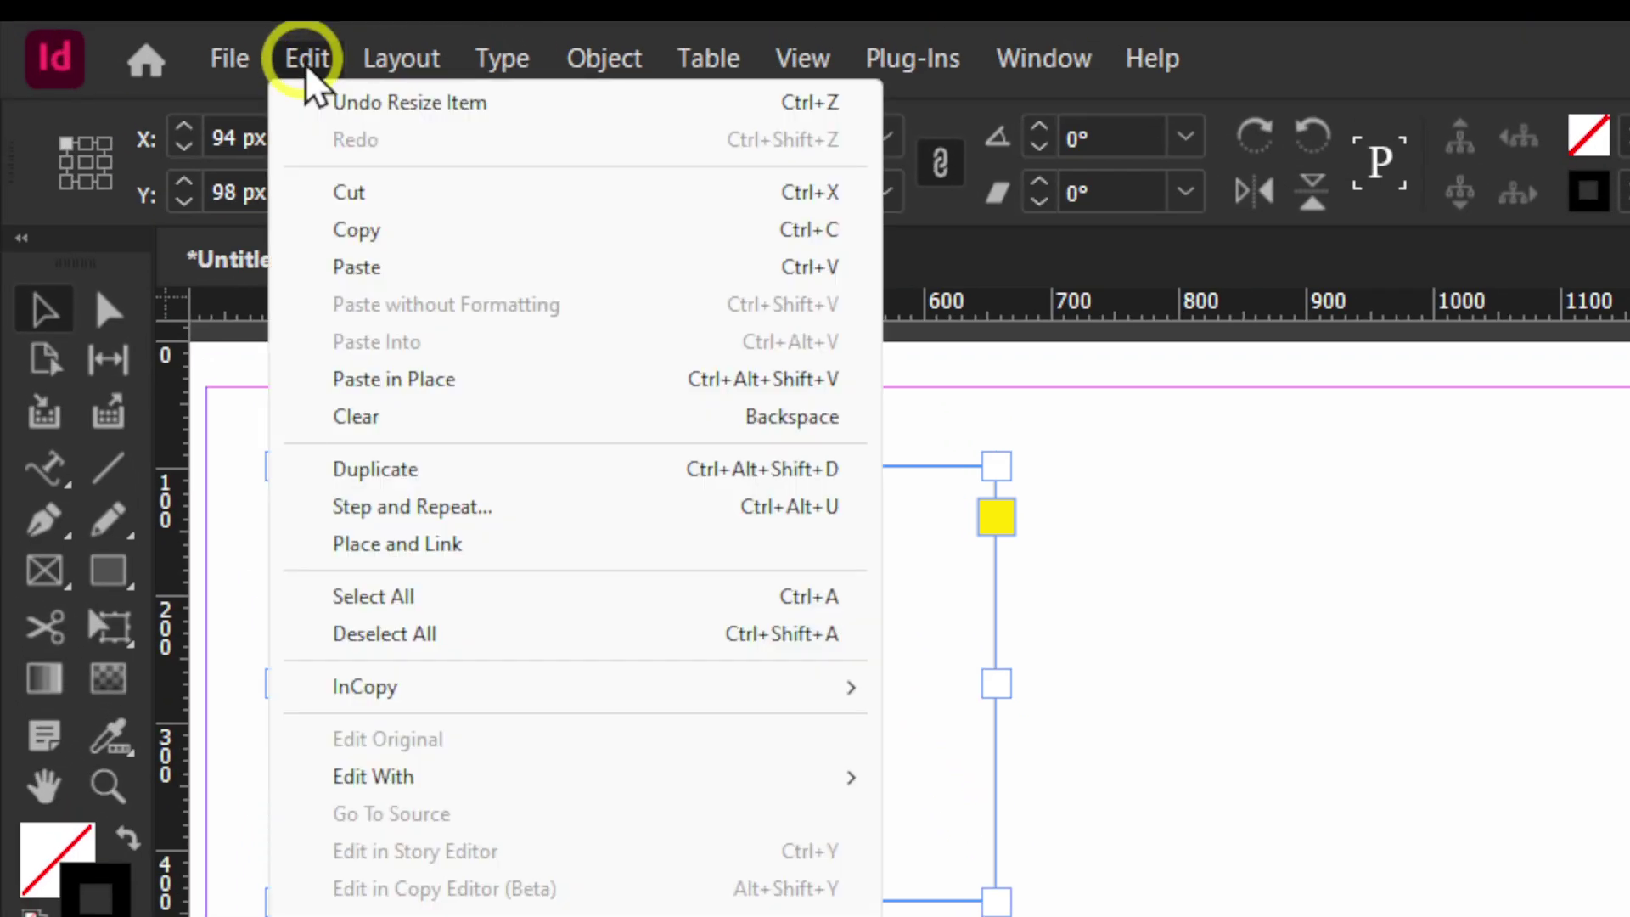
mouse_move(628, 630)
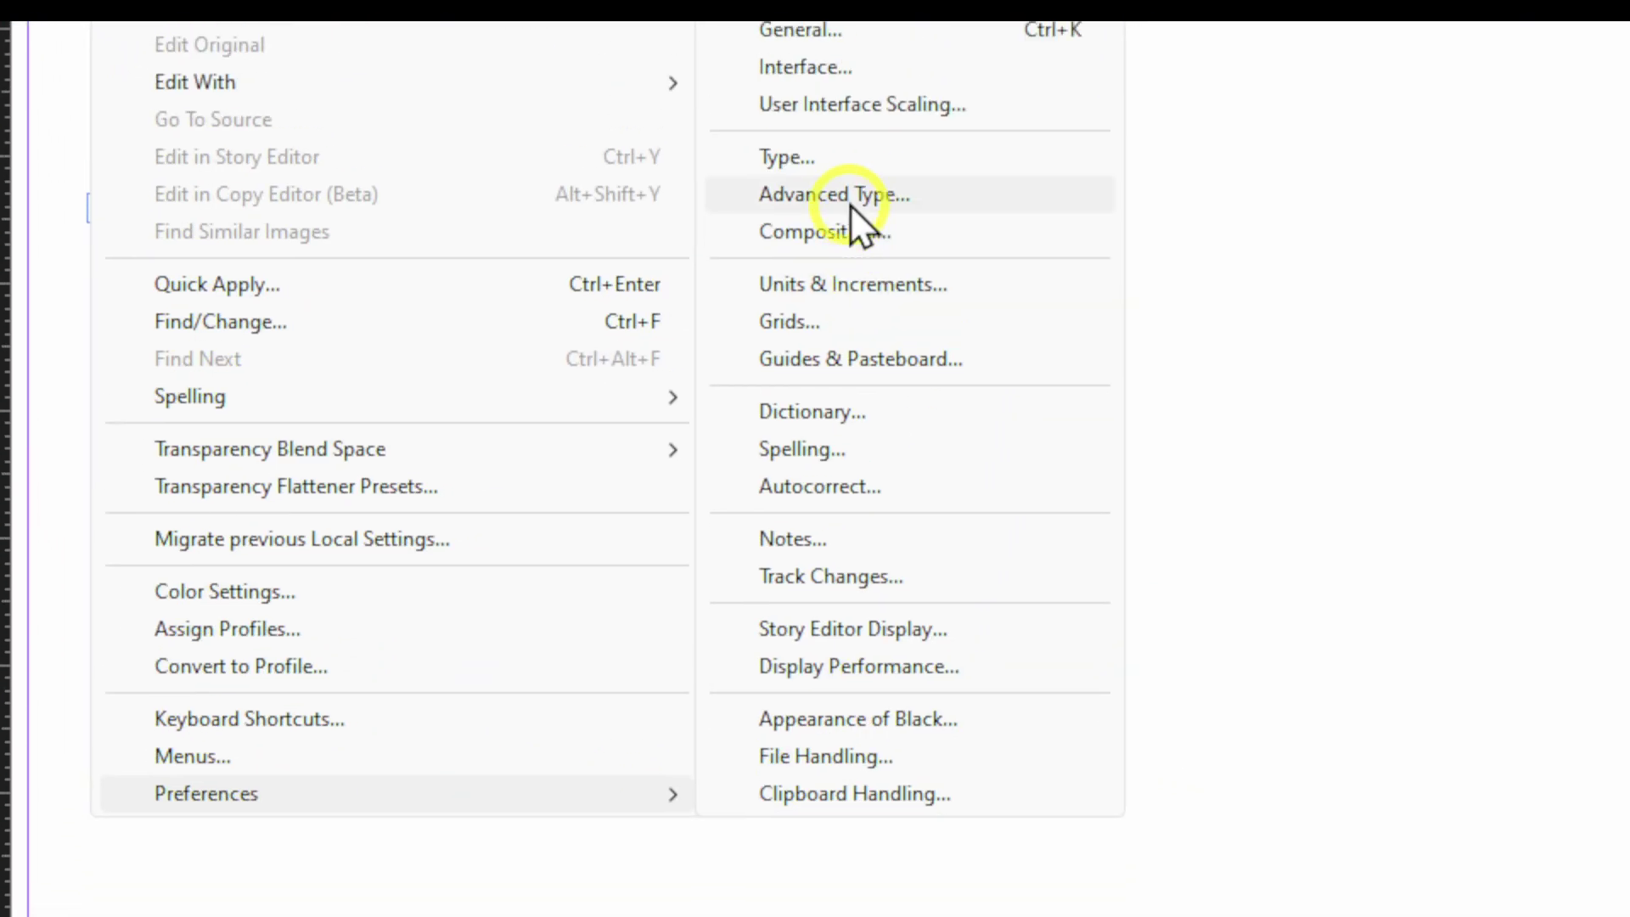
left_click(811, 391)
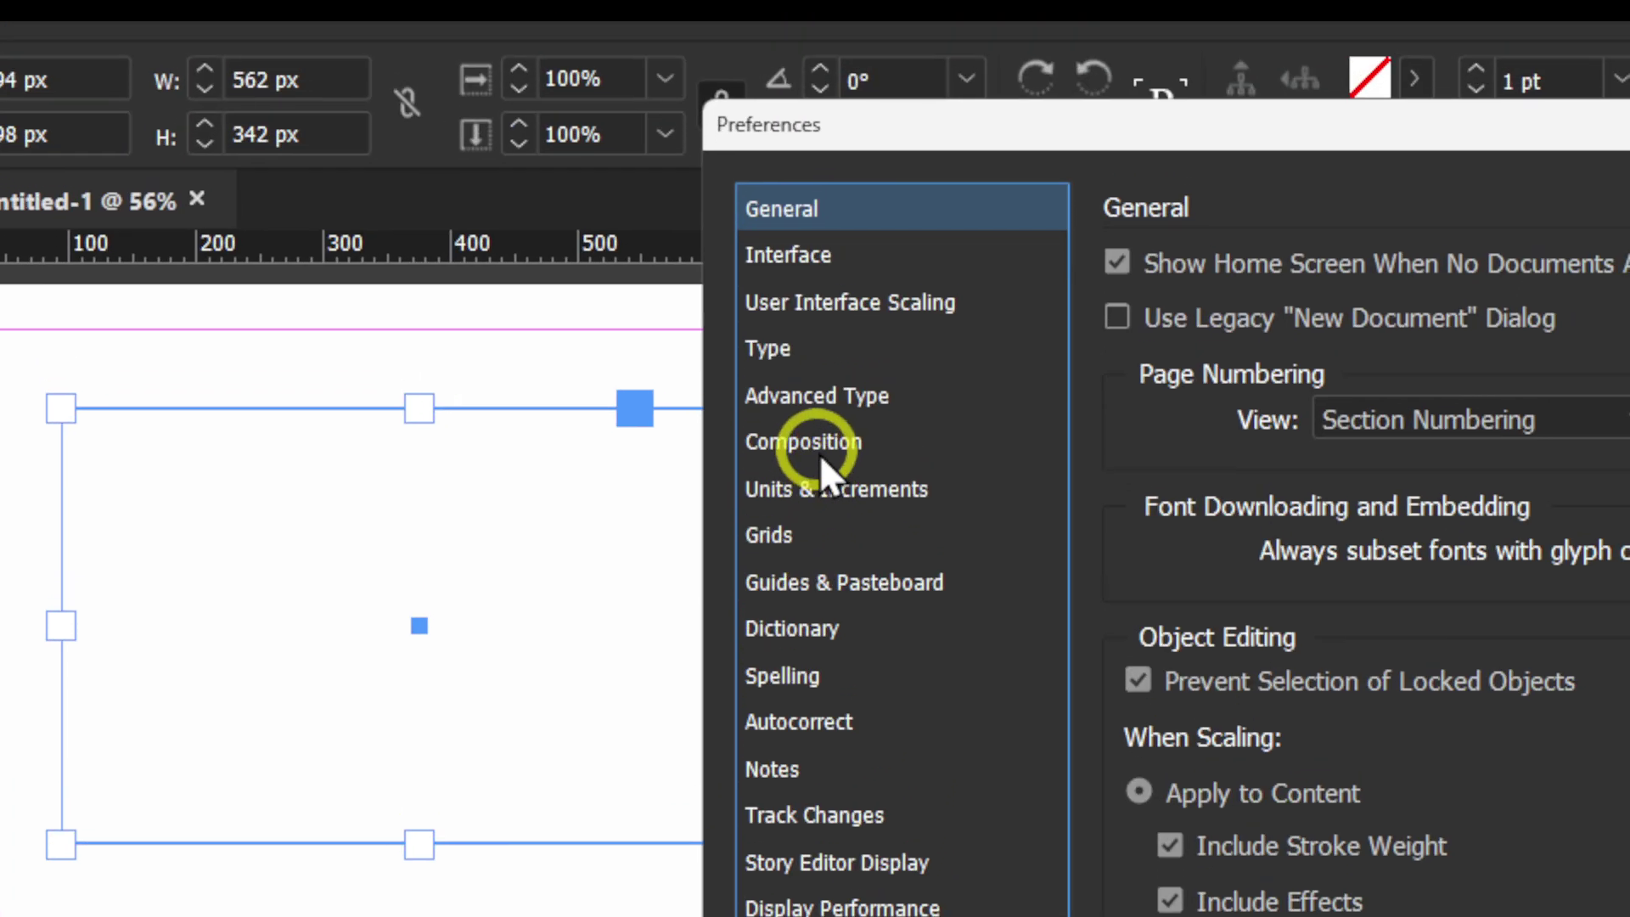
left_click(837, 205)
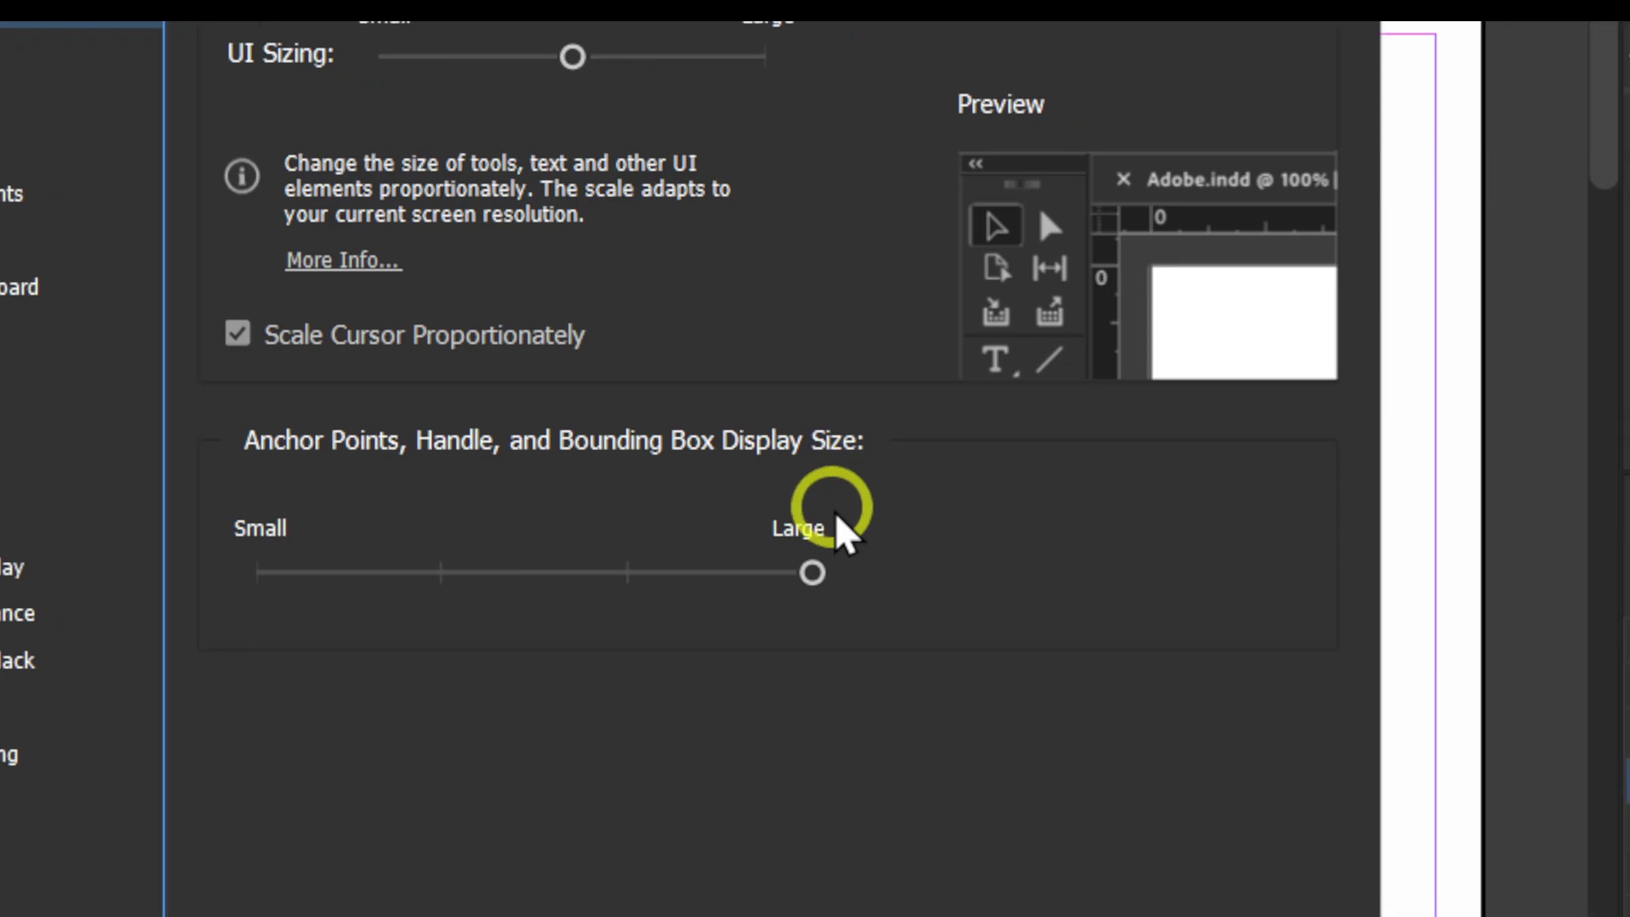
left_click(832, 720)
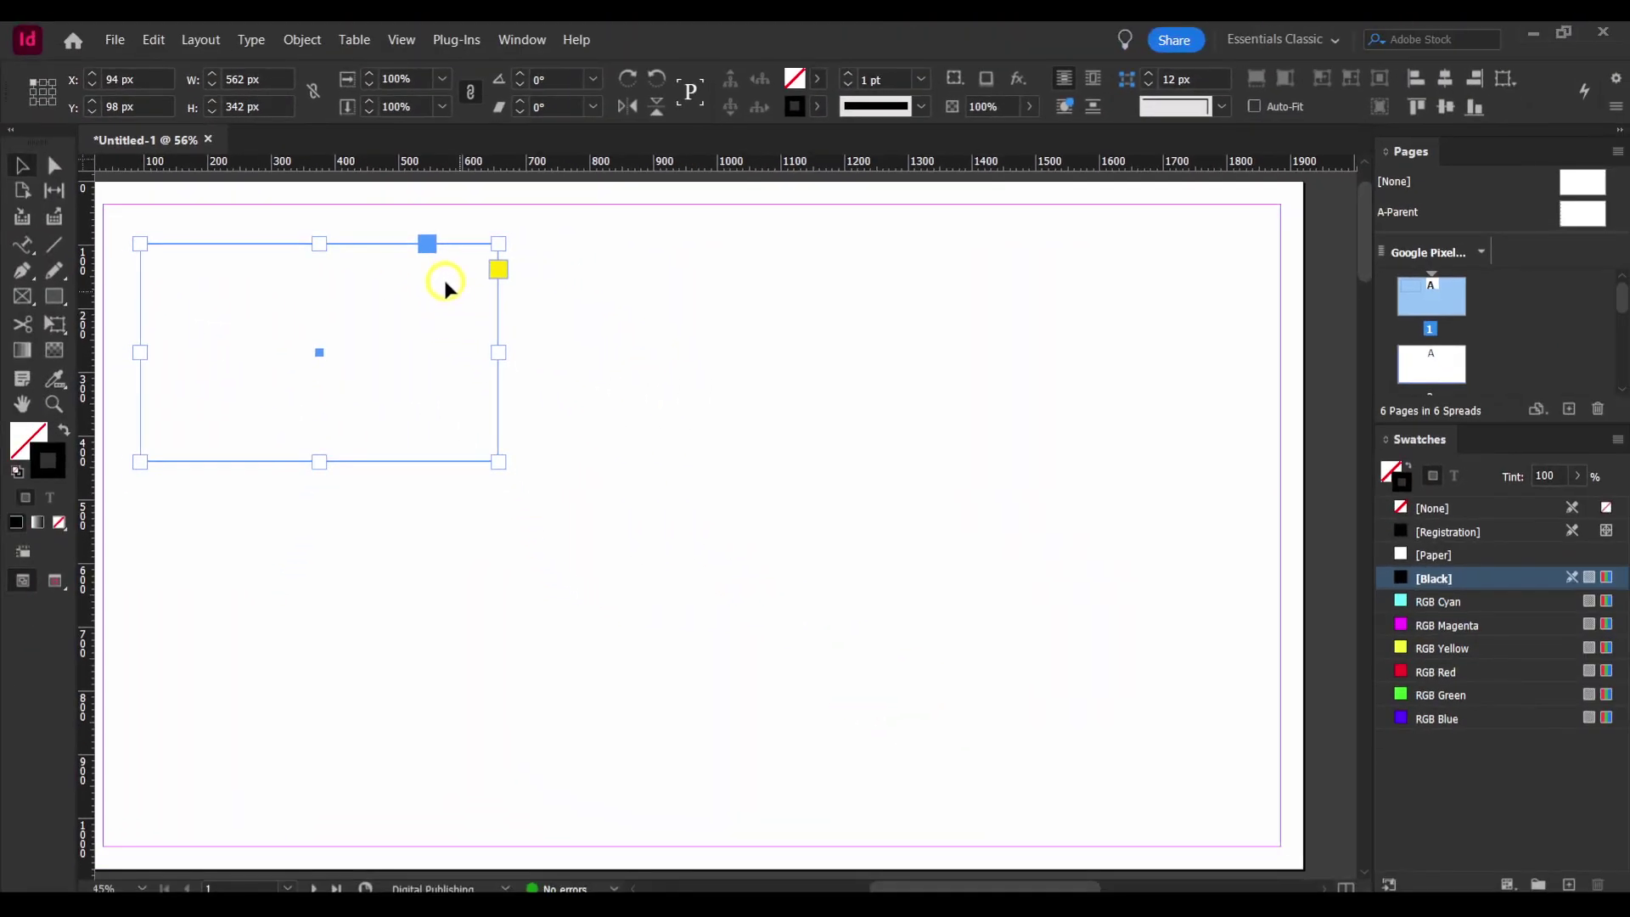
Draw a circle beside the rectangle and a hexagon to the right of it.
left_click_drag(52, 298, 165, 344)
left_click_drag(559, 245, 954, 473)
left_click_drag(54, 302, 102, 364)
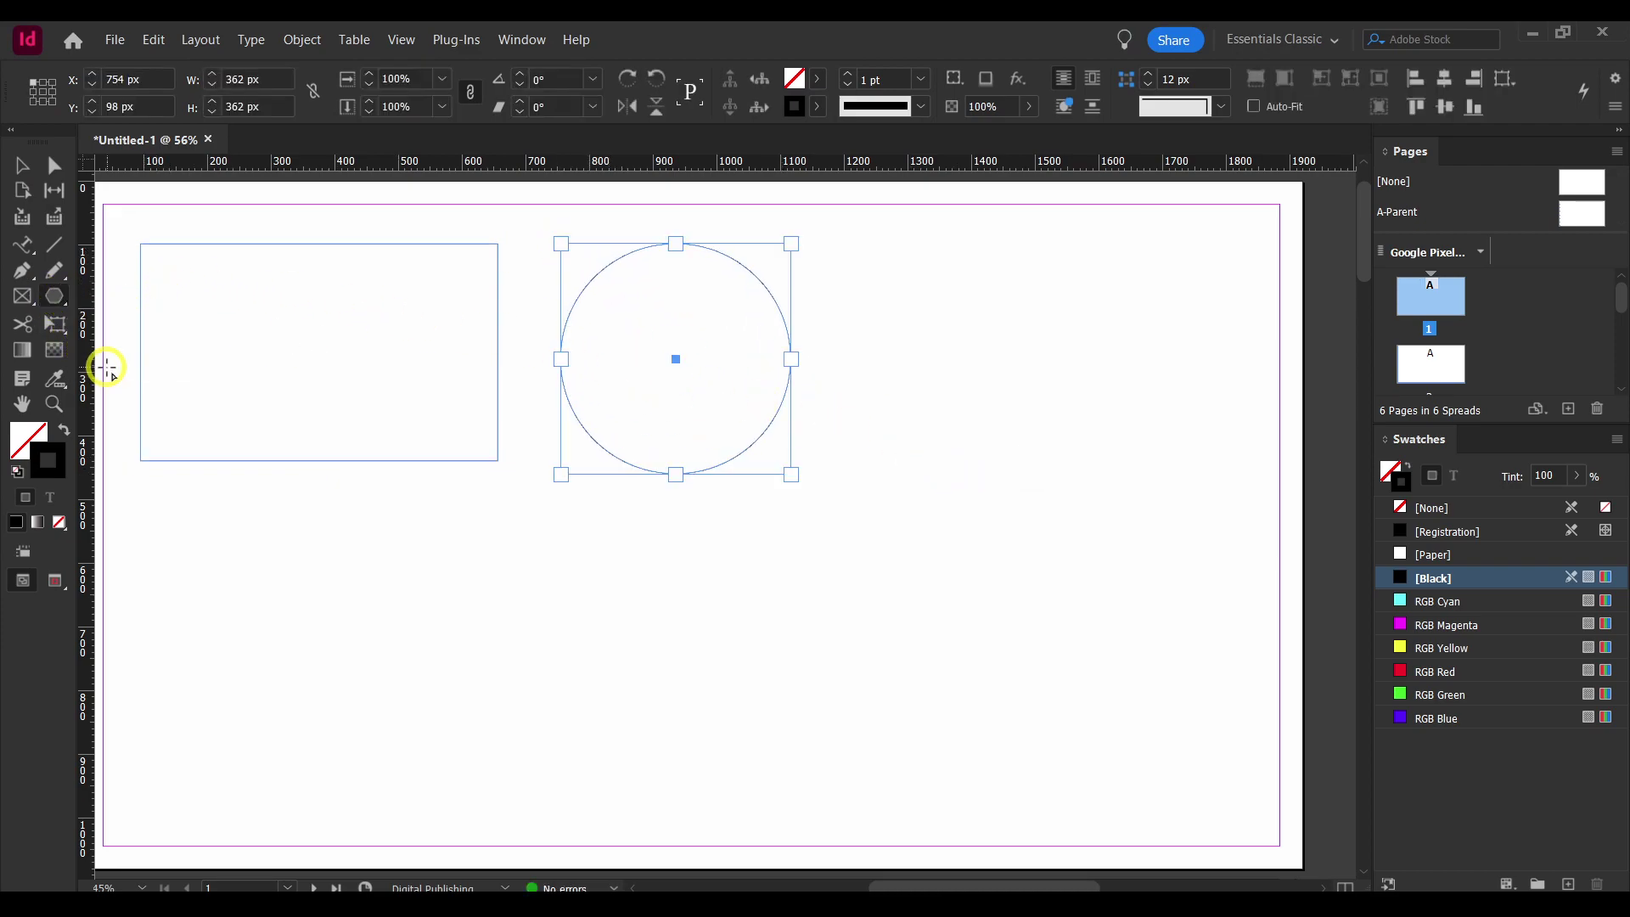
left_click_drag(883, 254, 1161, 496)
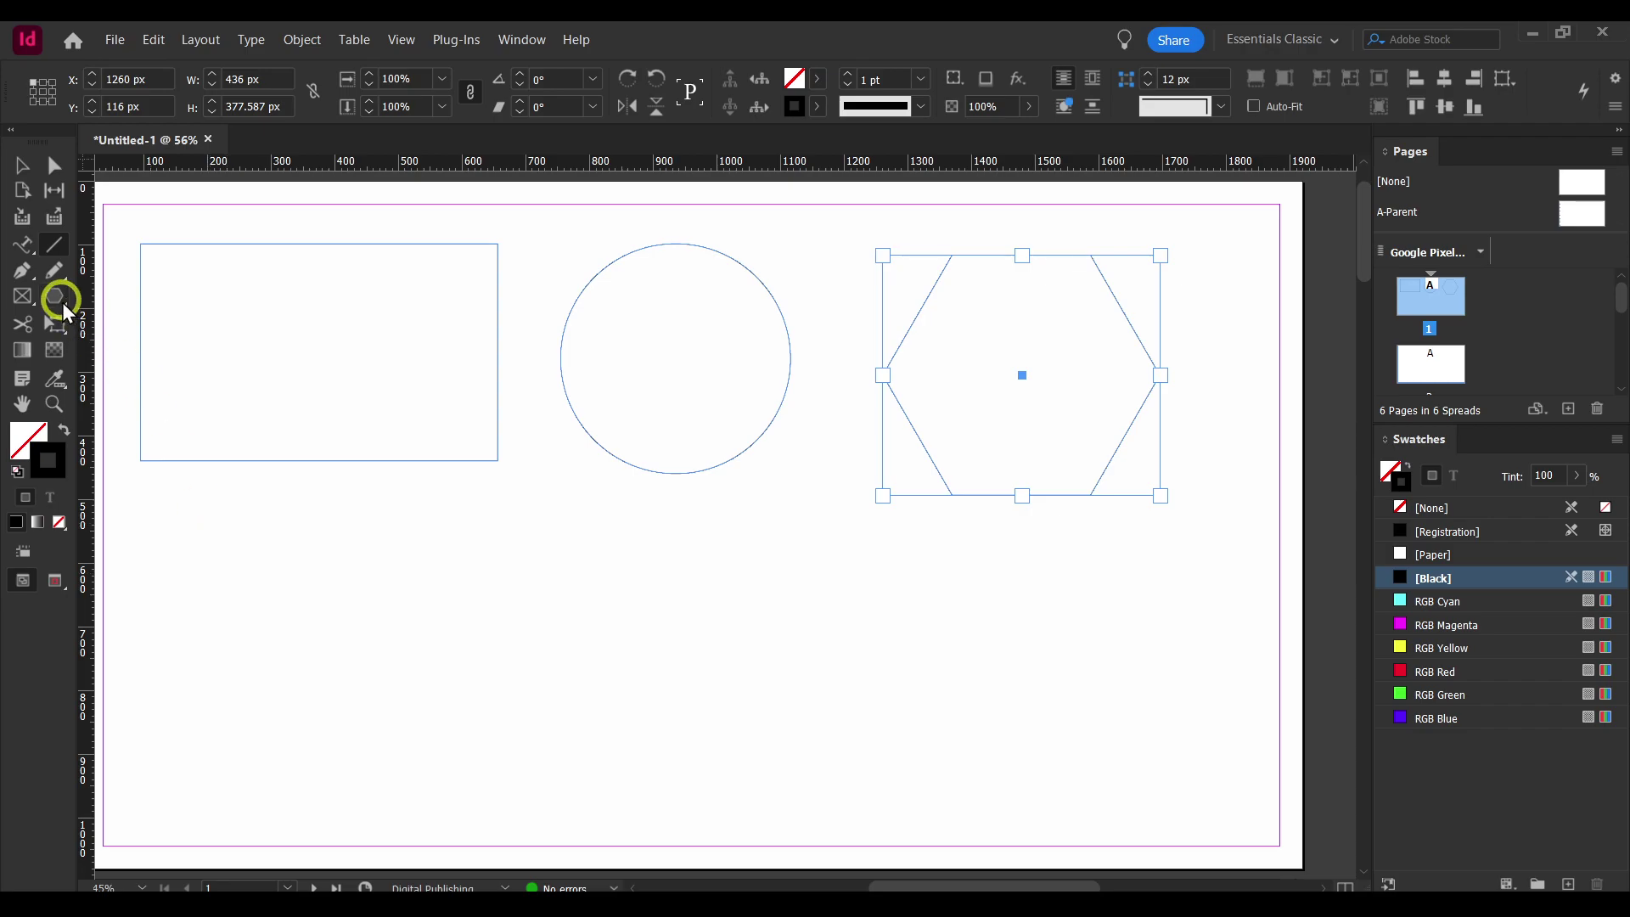
Draw two open curved Pen paths below the shapes: a short arc and a long S-shaped wave.
left_click(23, 270)
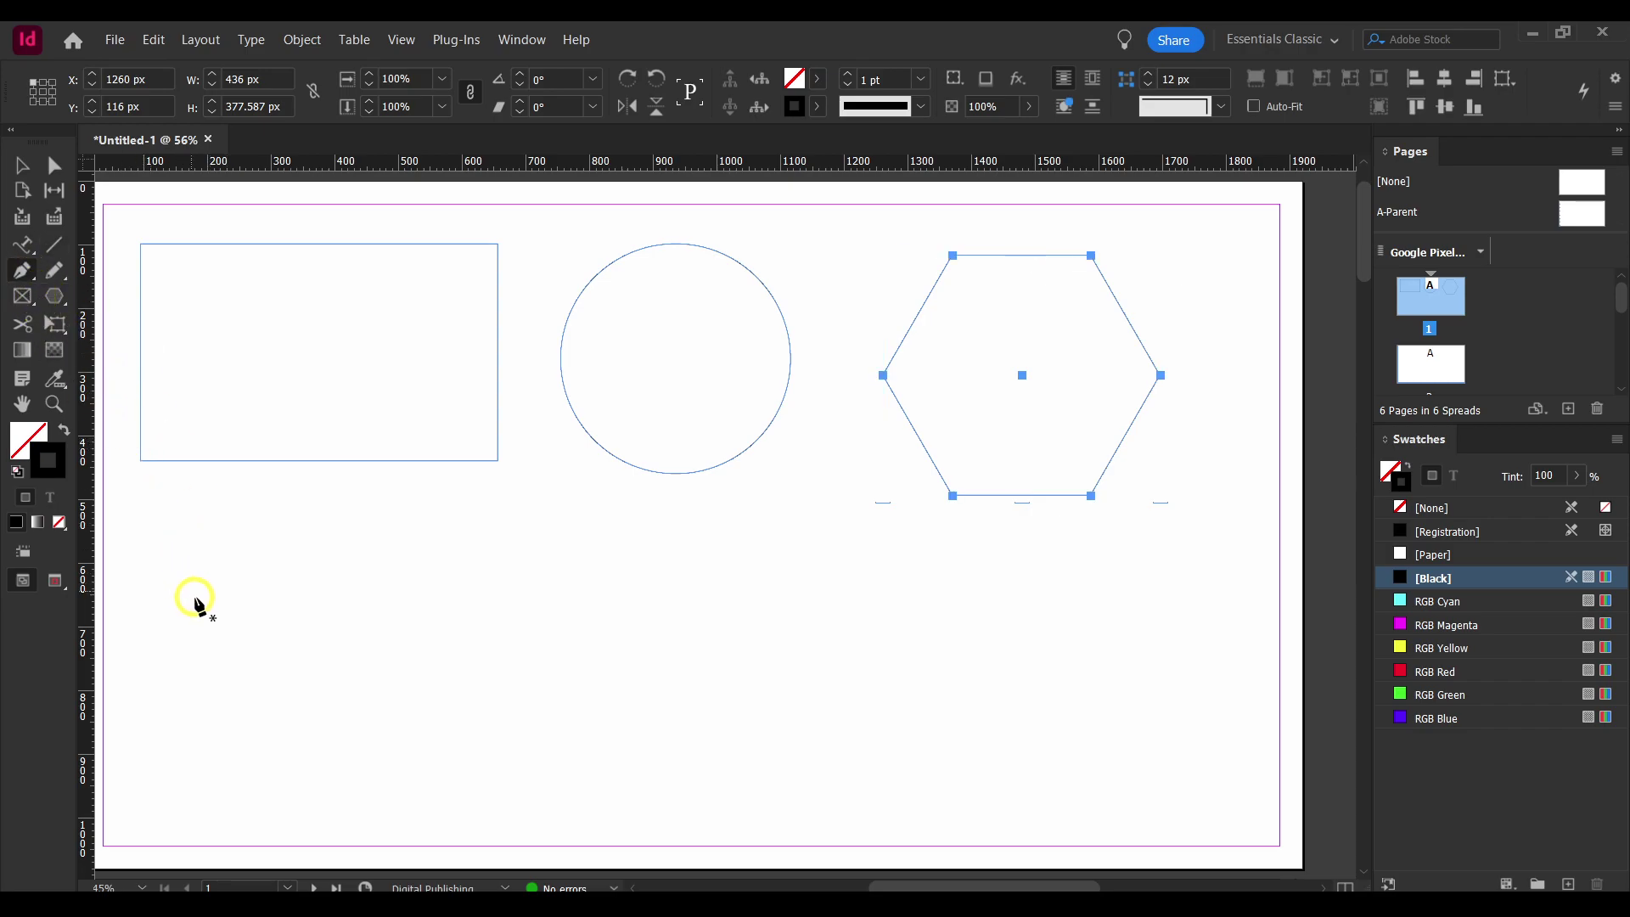
left_click_drag(214, 618, 228, 617)
left_click_drag(388, 525, 590, 629)
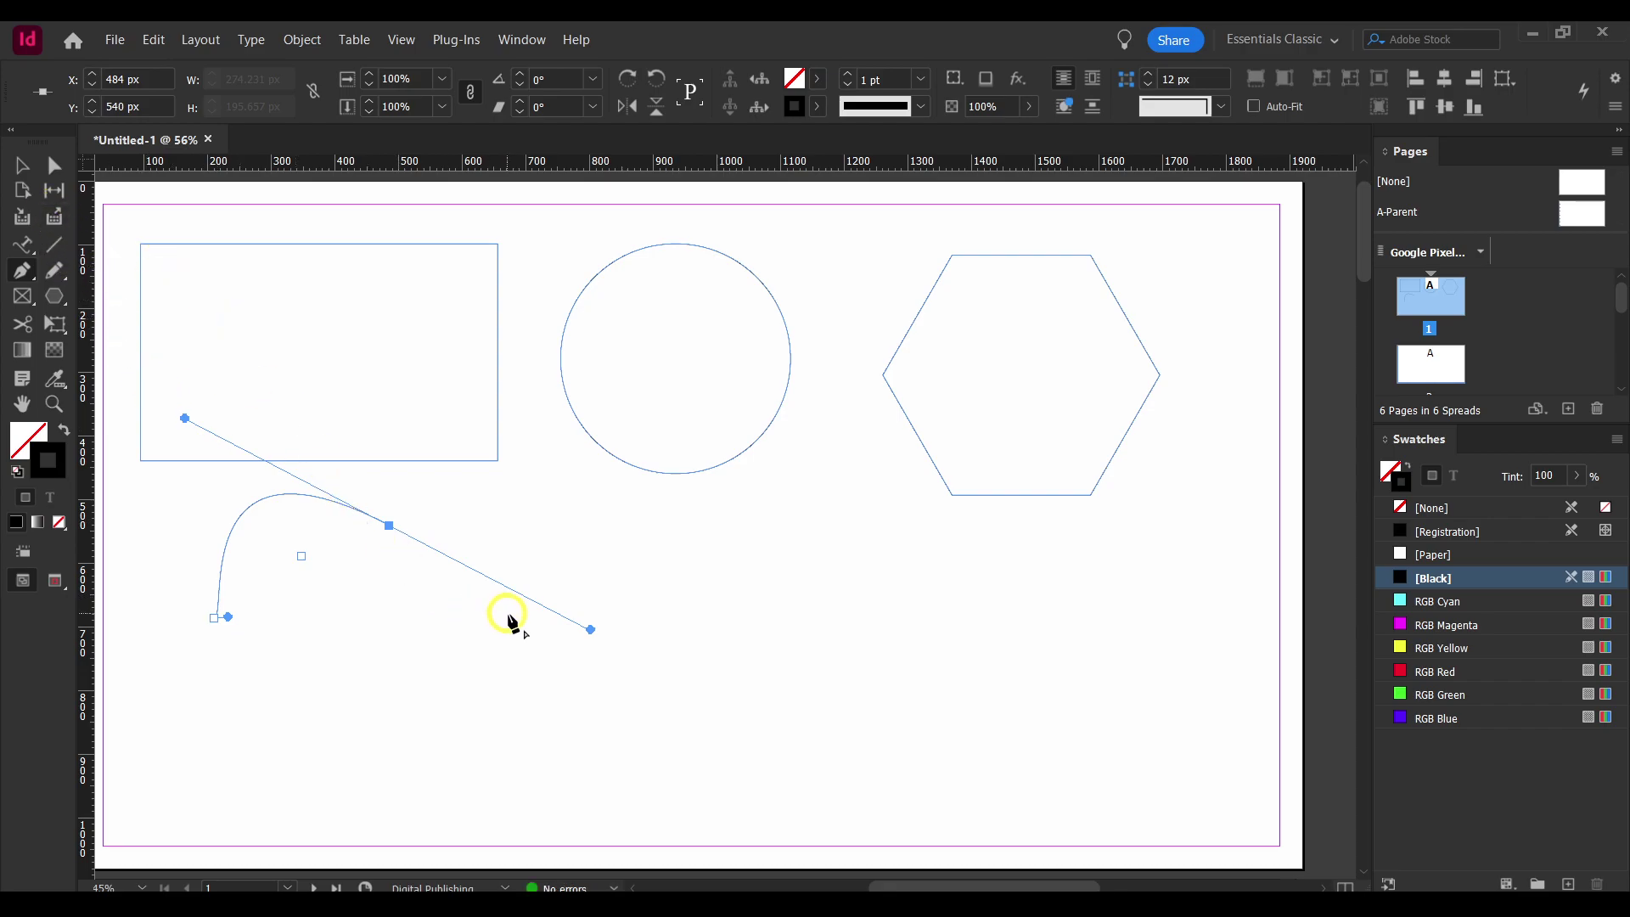
left_click(544, 638, "ctrl")
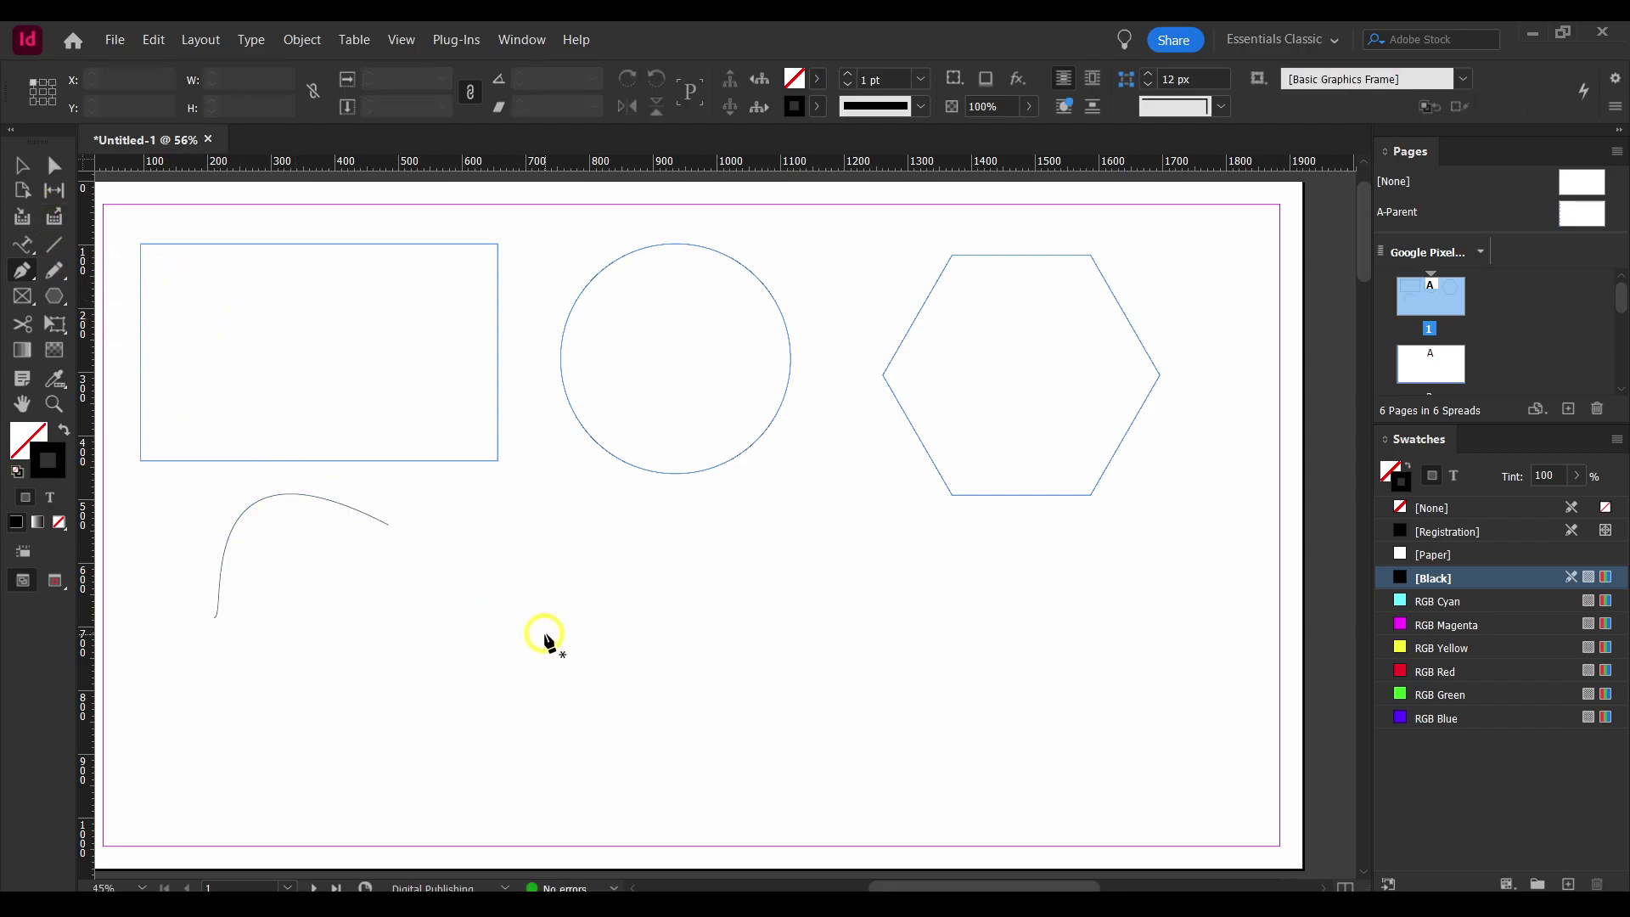
left_click_drag(526, 685, 680, 578)
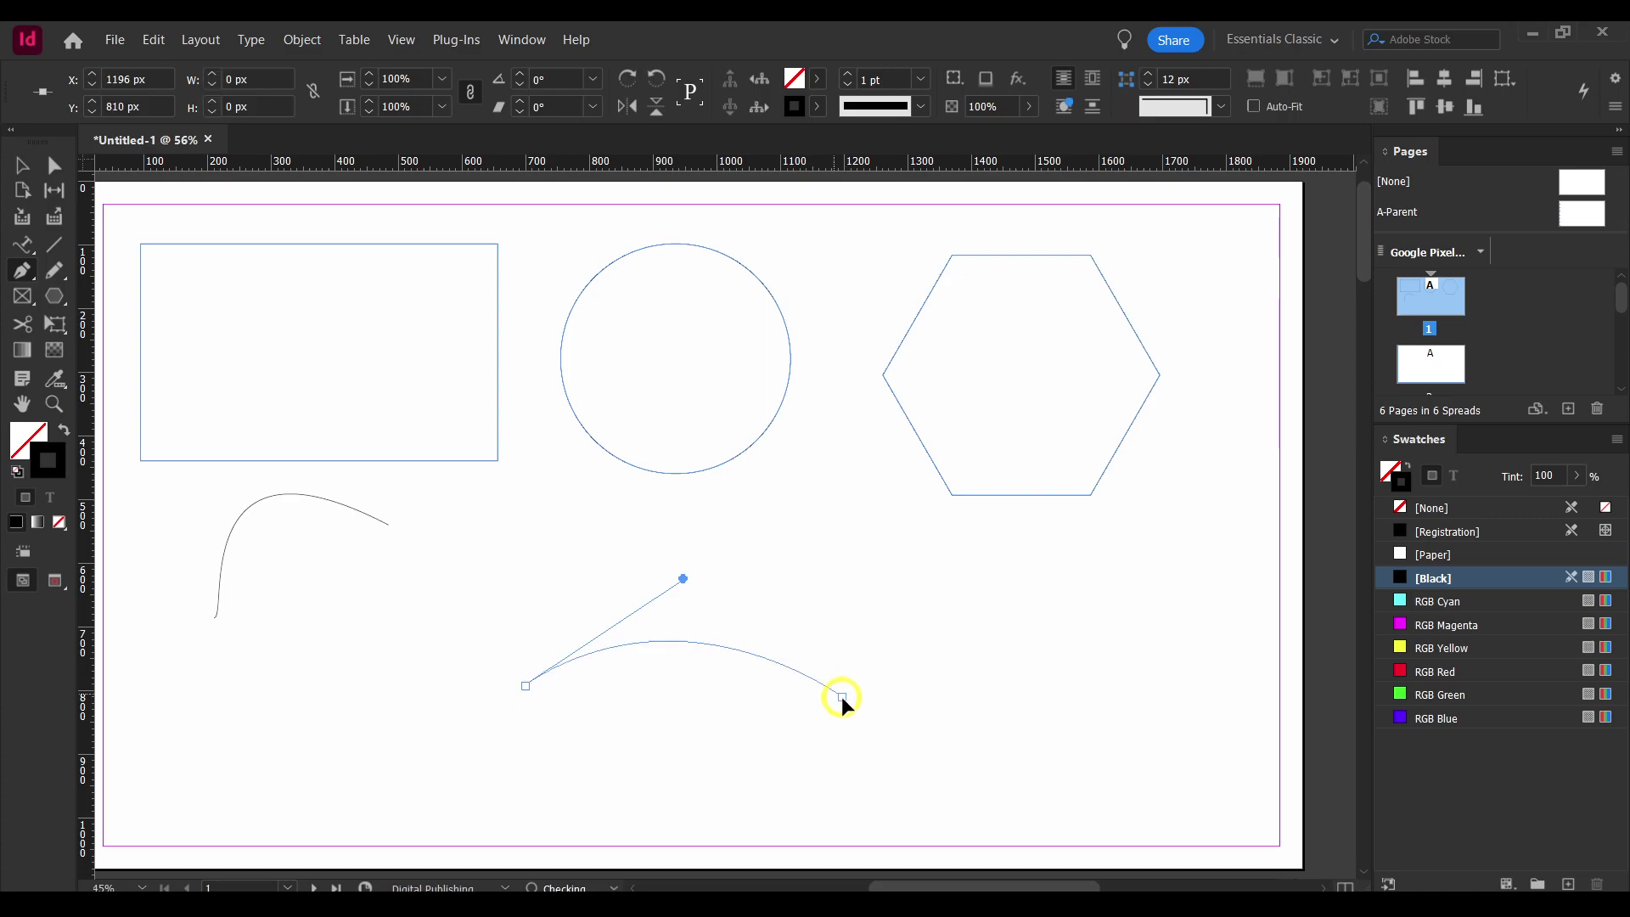
left_click_drag(843, 696, 912, 752)
left_click_drag(1138, 661, 1182, 553)
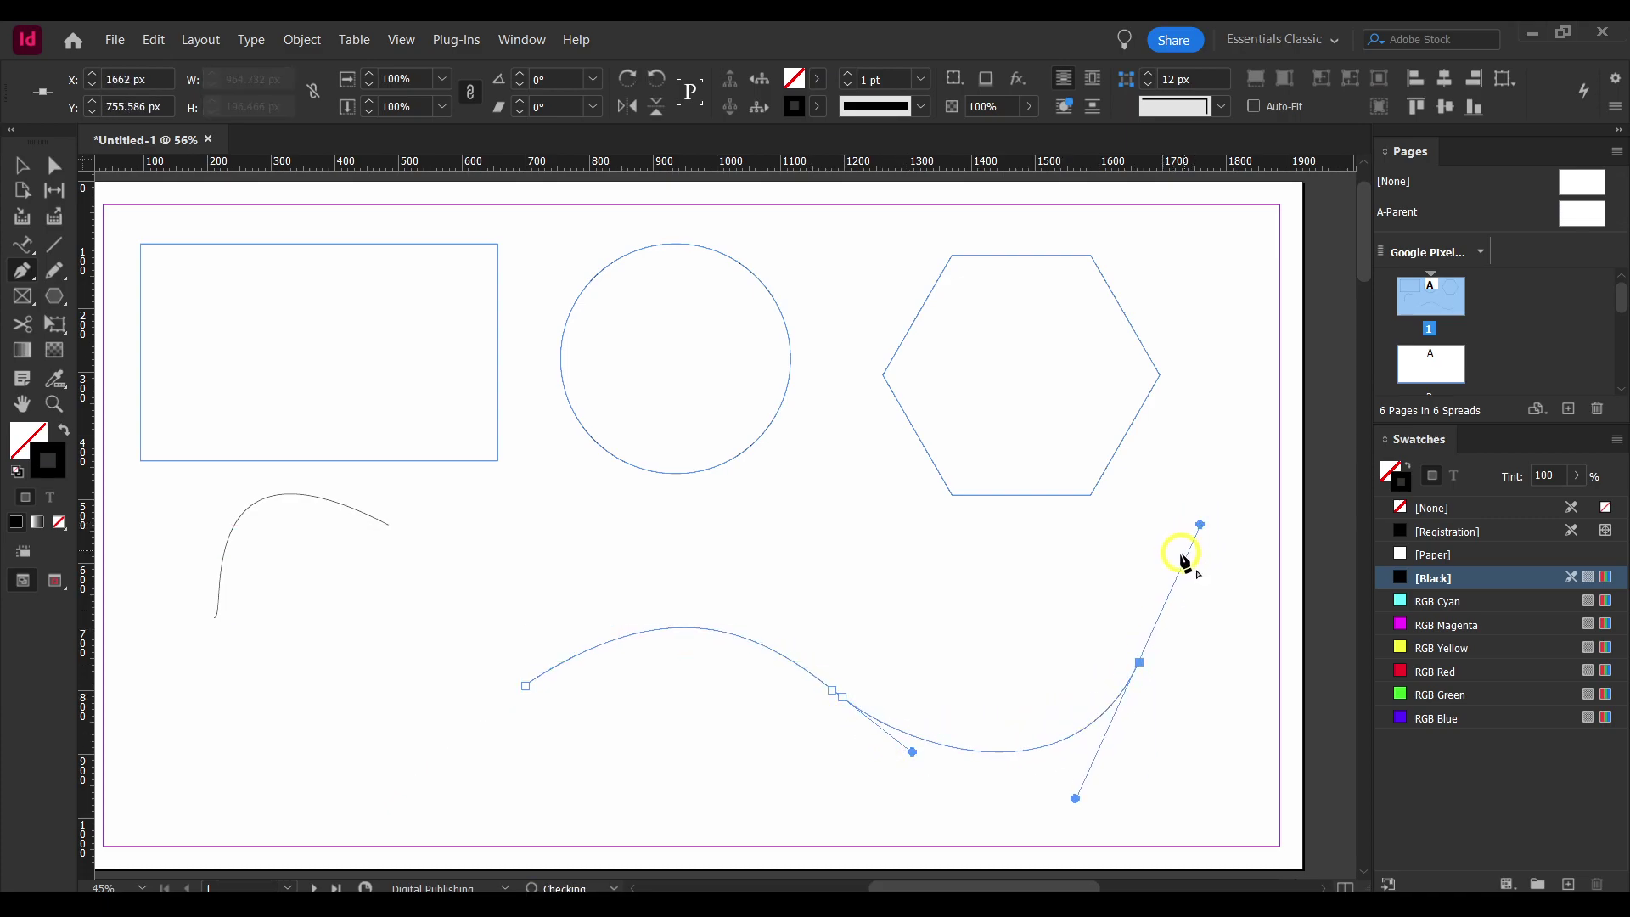
left_click(1135, 589, "ctrl")
left_click_drag(24, 244, 141, 273)
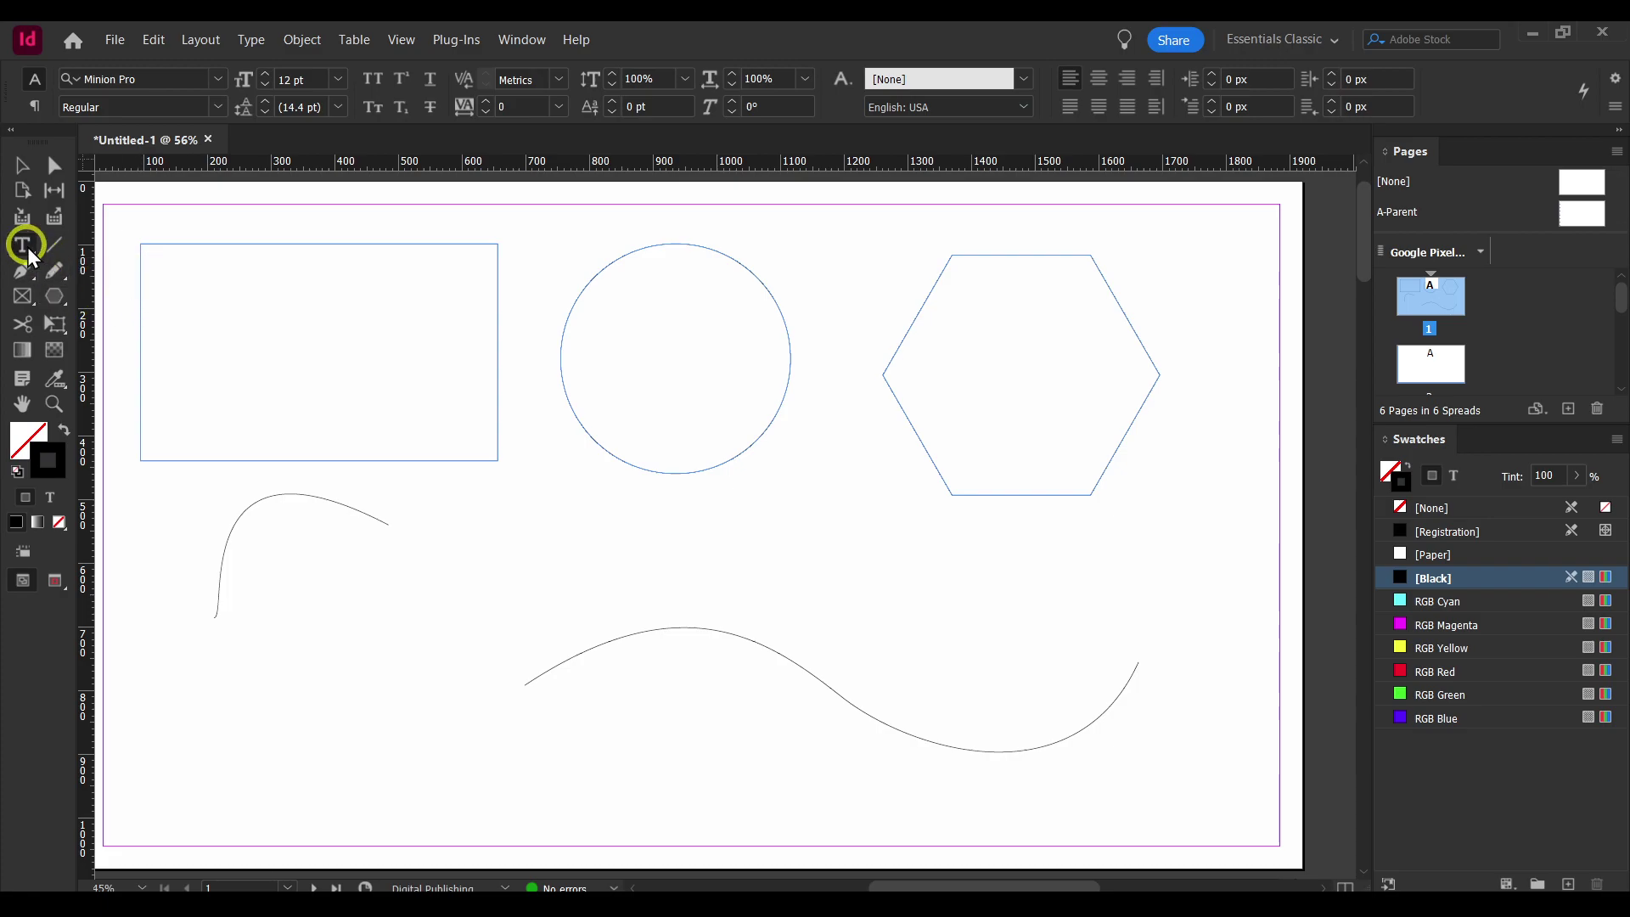
Start type on a path along the rectangle's top edge with the Type on a Path tool.
left_click_drag(27, 247, 79, 342)
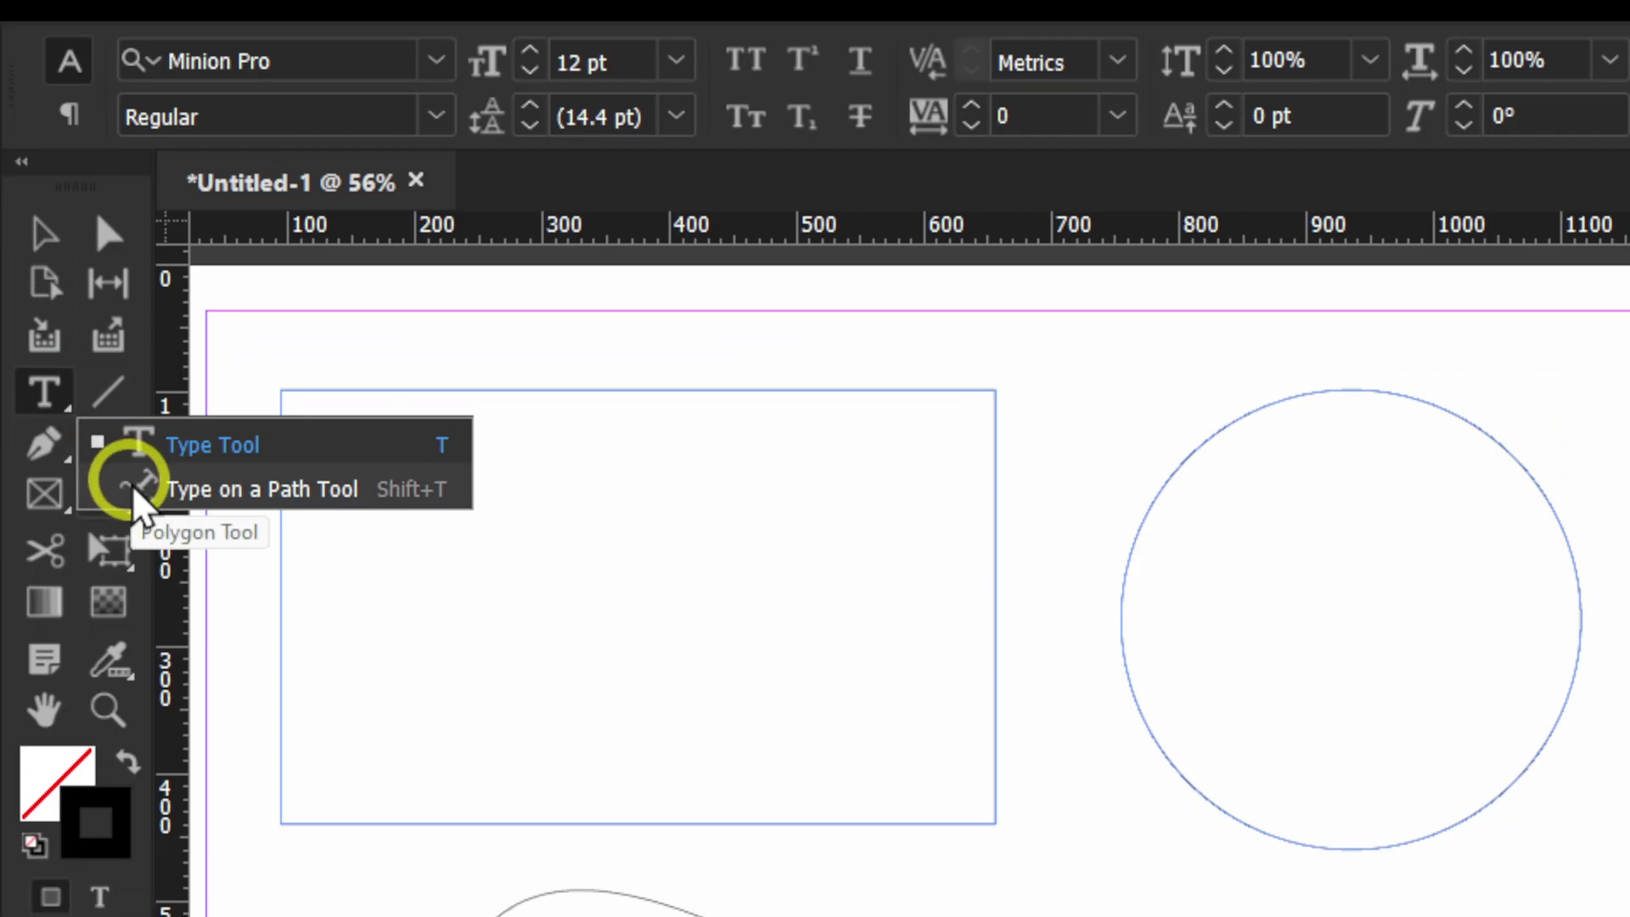
left_click_drag(136, 501, 136, 501)
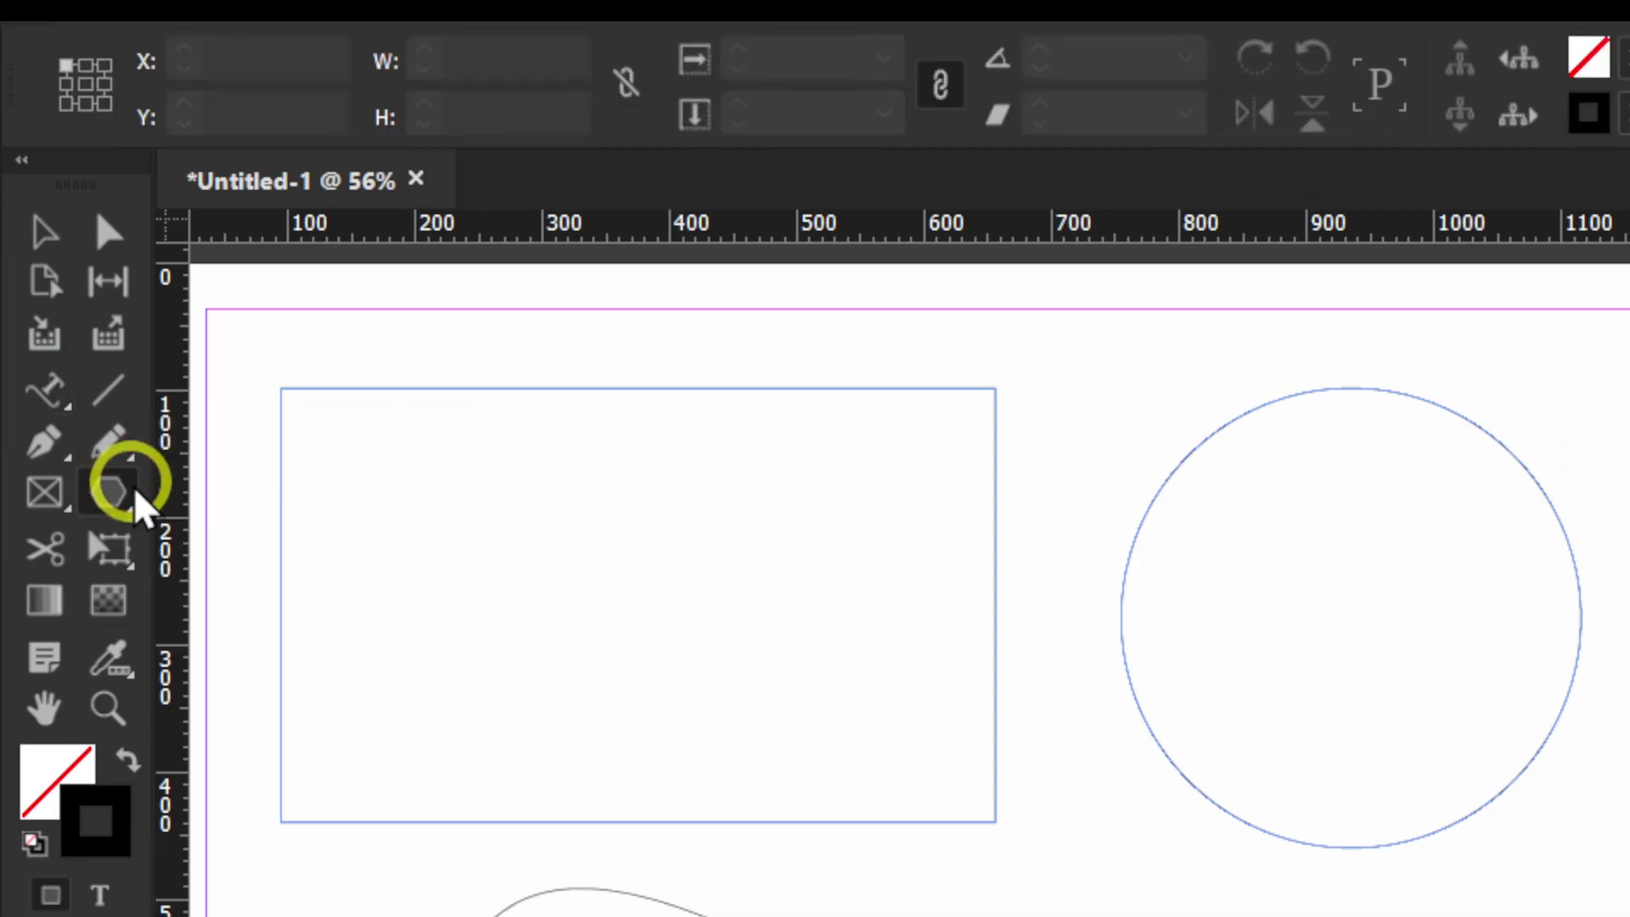
left_click_drag(44, 391, 123, 448)
left_click(117, 488)
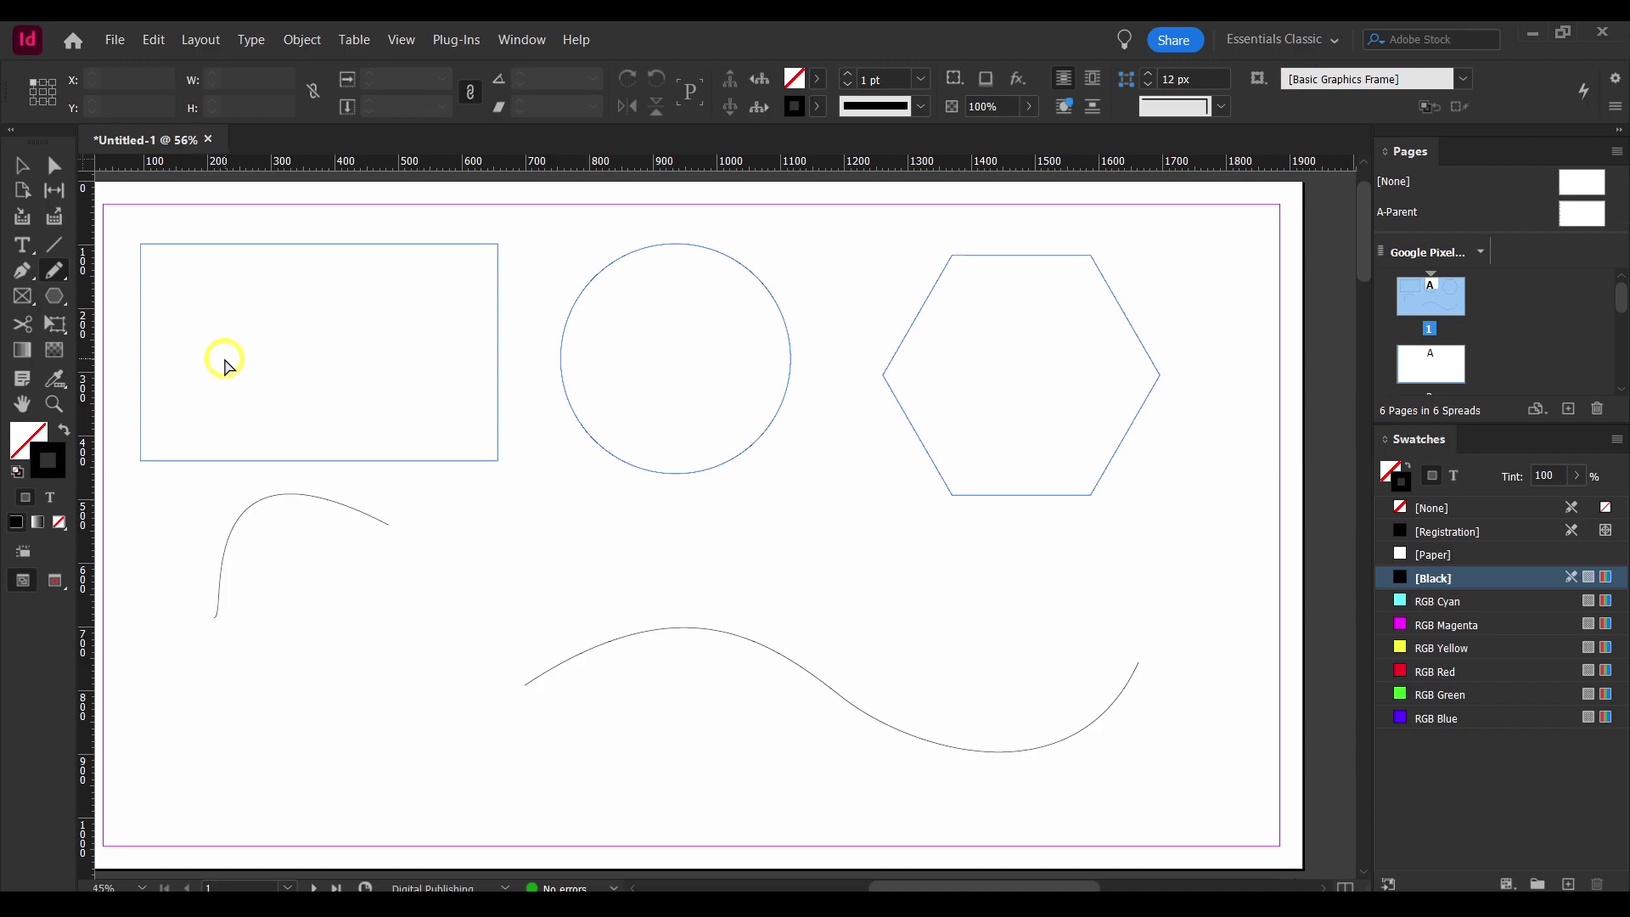
key("ctrl+t")
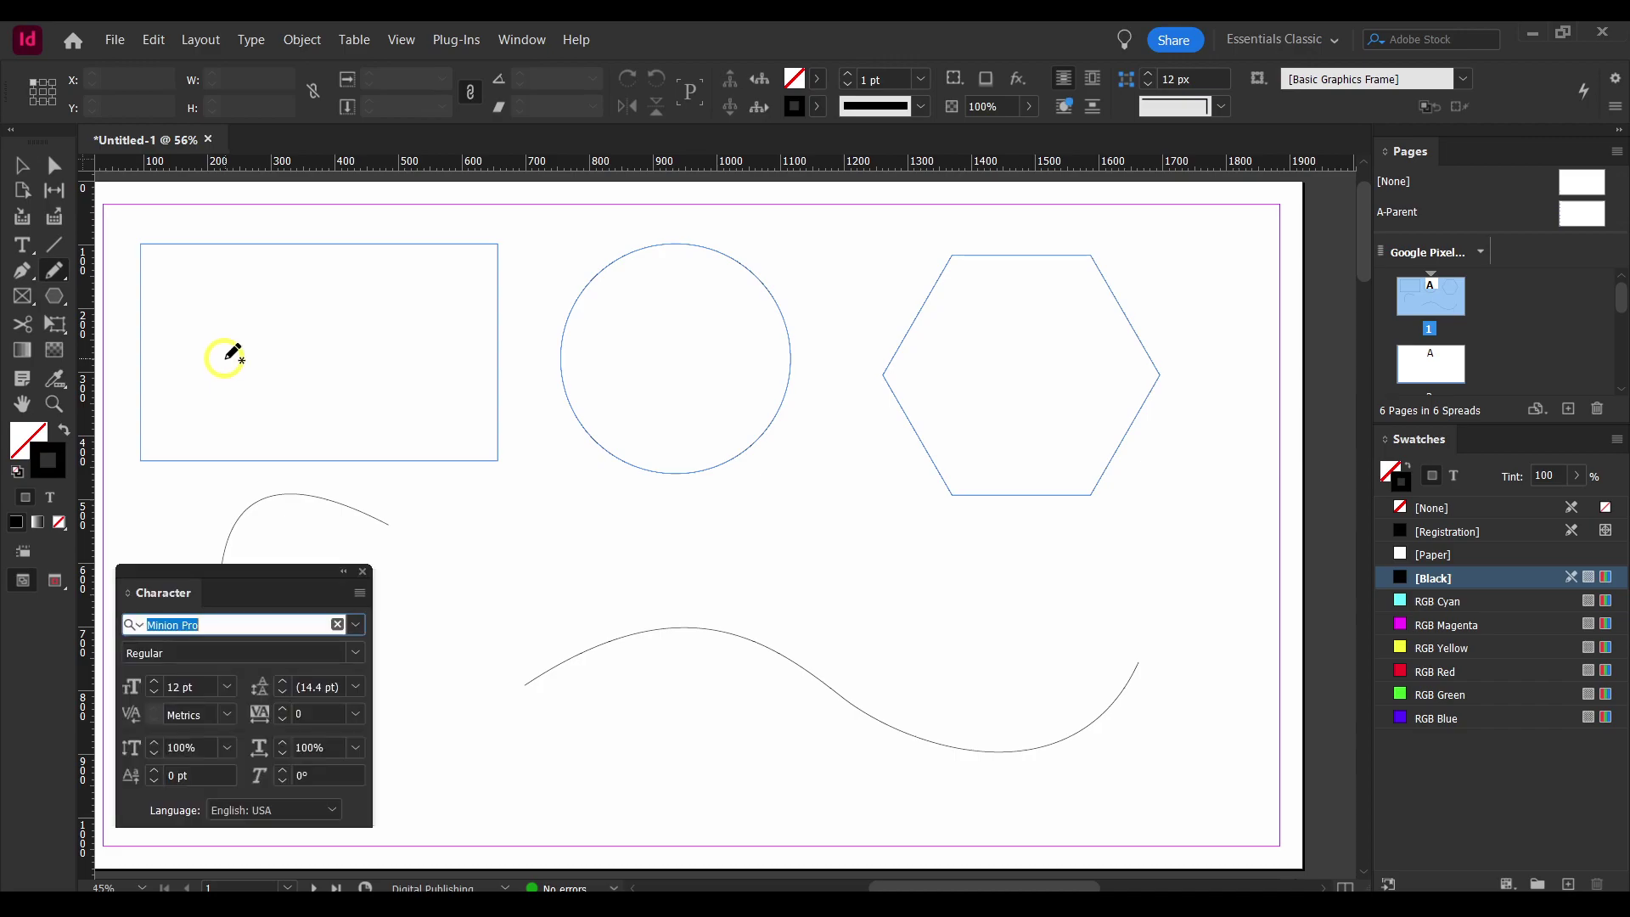
key("alt+Down")
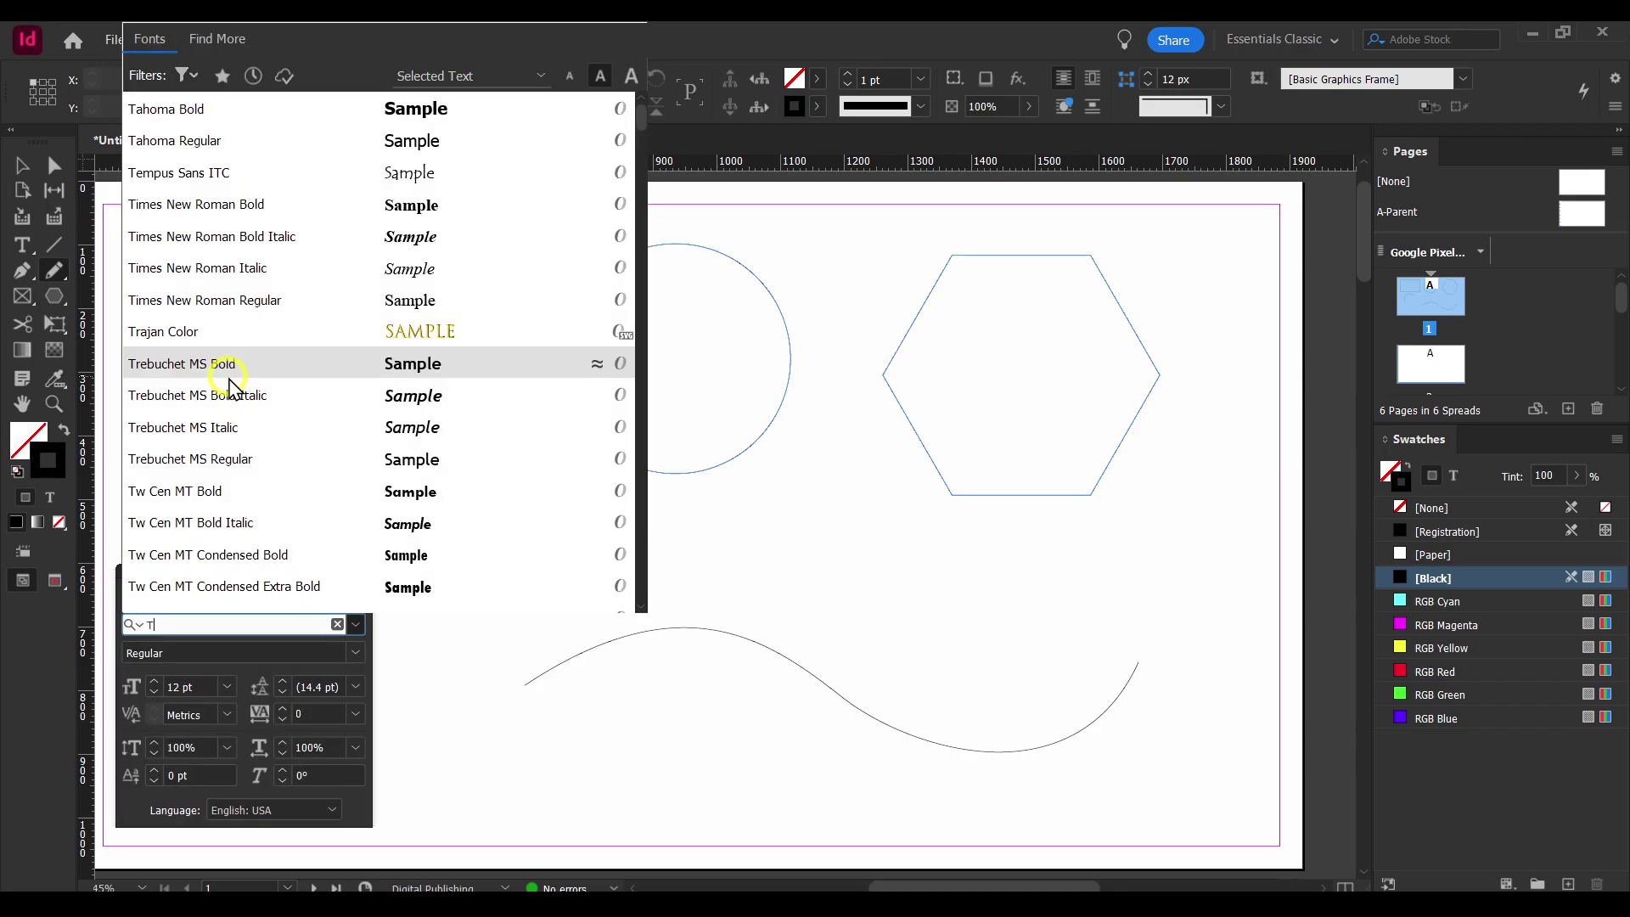
left_click(476, 630)
key("shift+t")
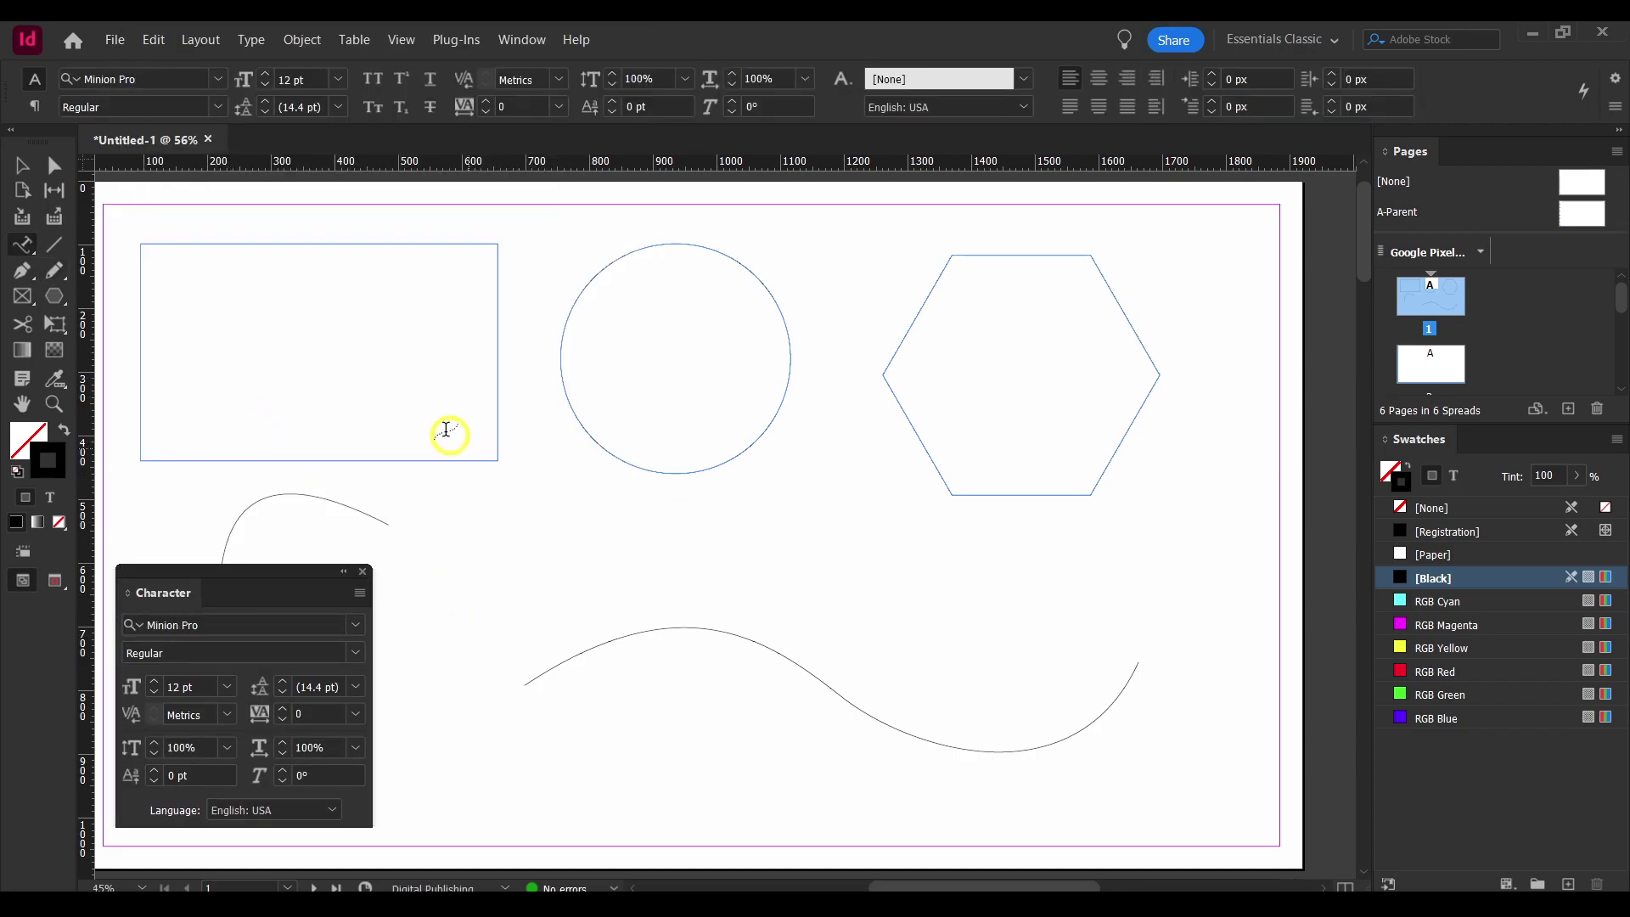
left_click(458, 245)
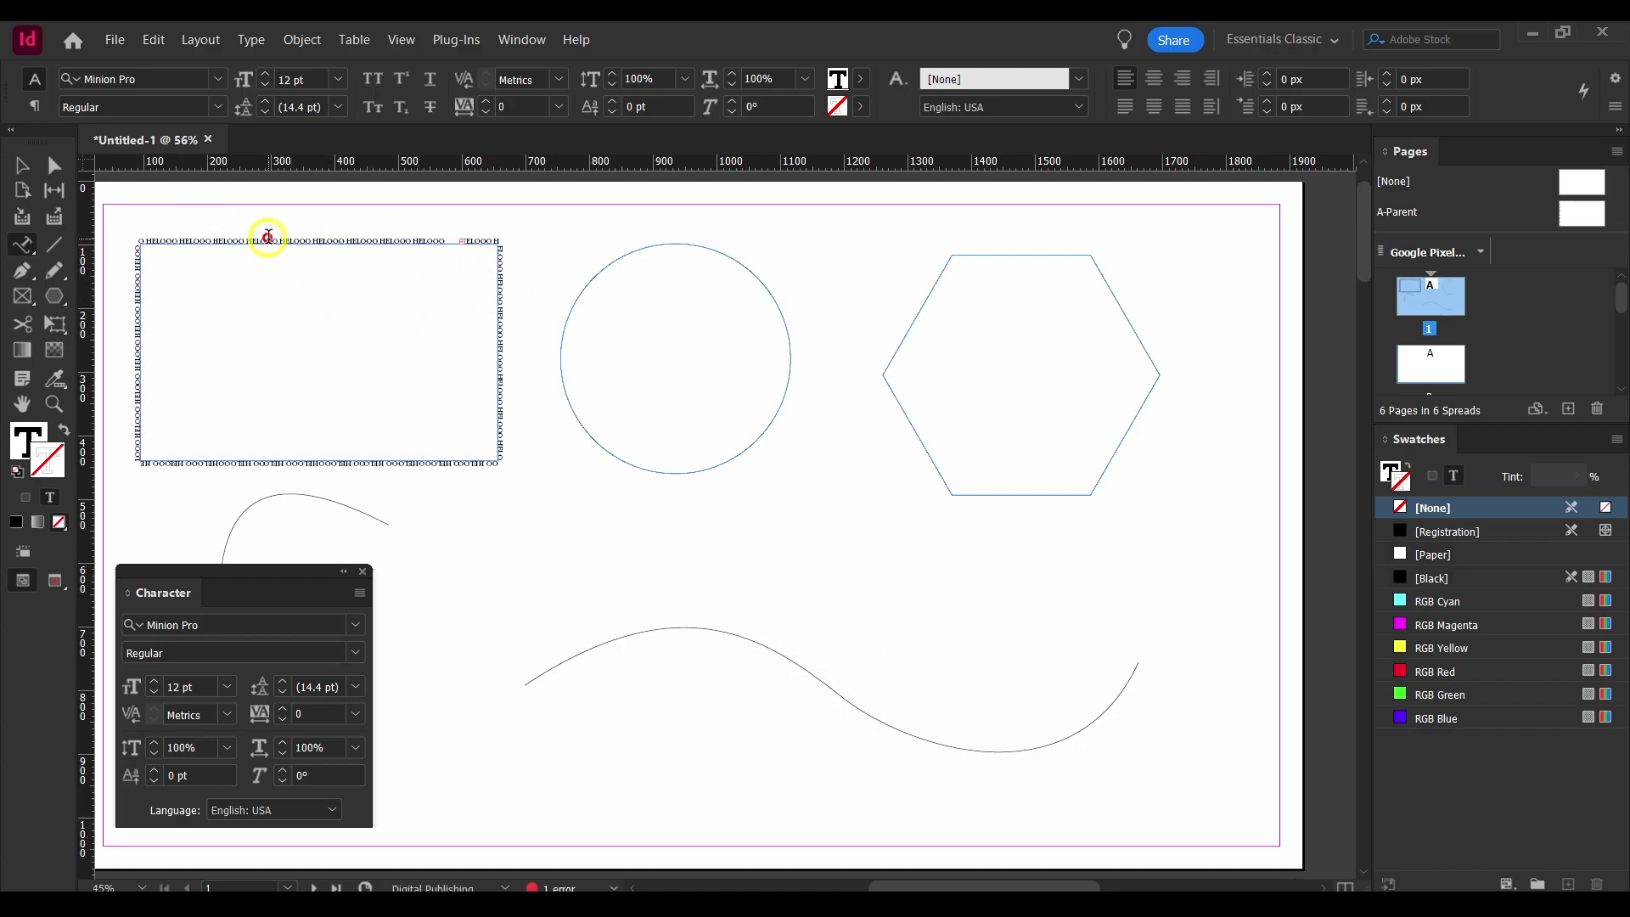
Select all the HELOOO text on the rectangle's path, set it to 72 pt, then deselect.
key("ctrl+a")
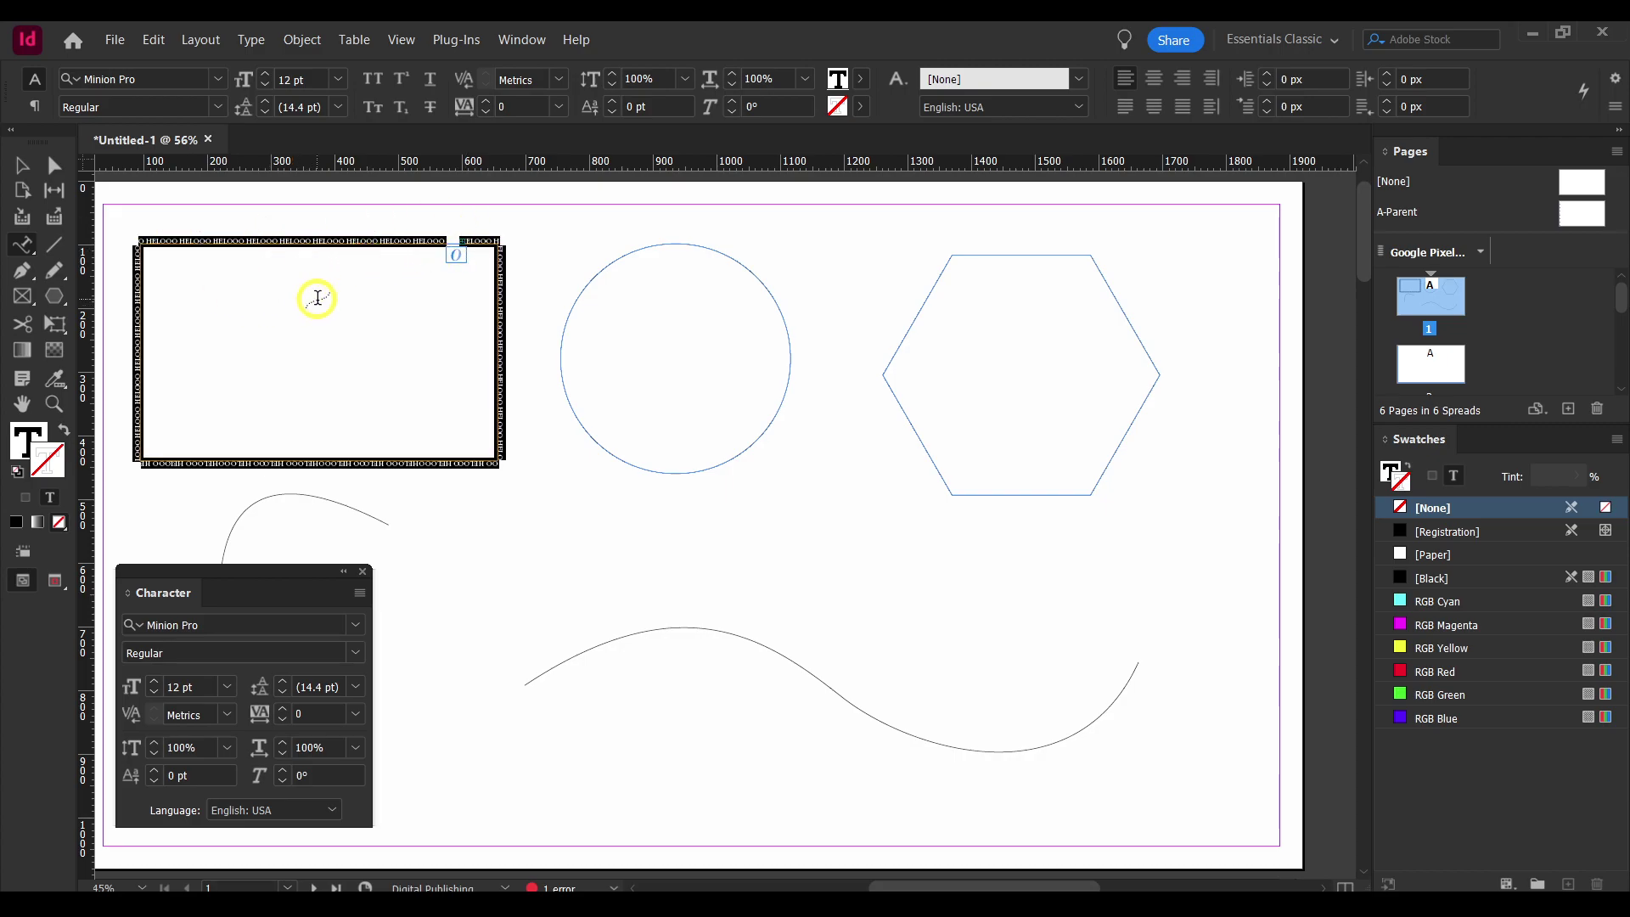
left_click(222, 686)
left_click(197, 596)
left_click(337, 252)
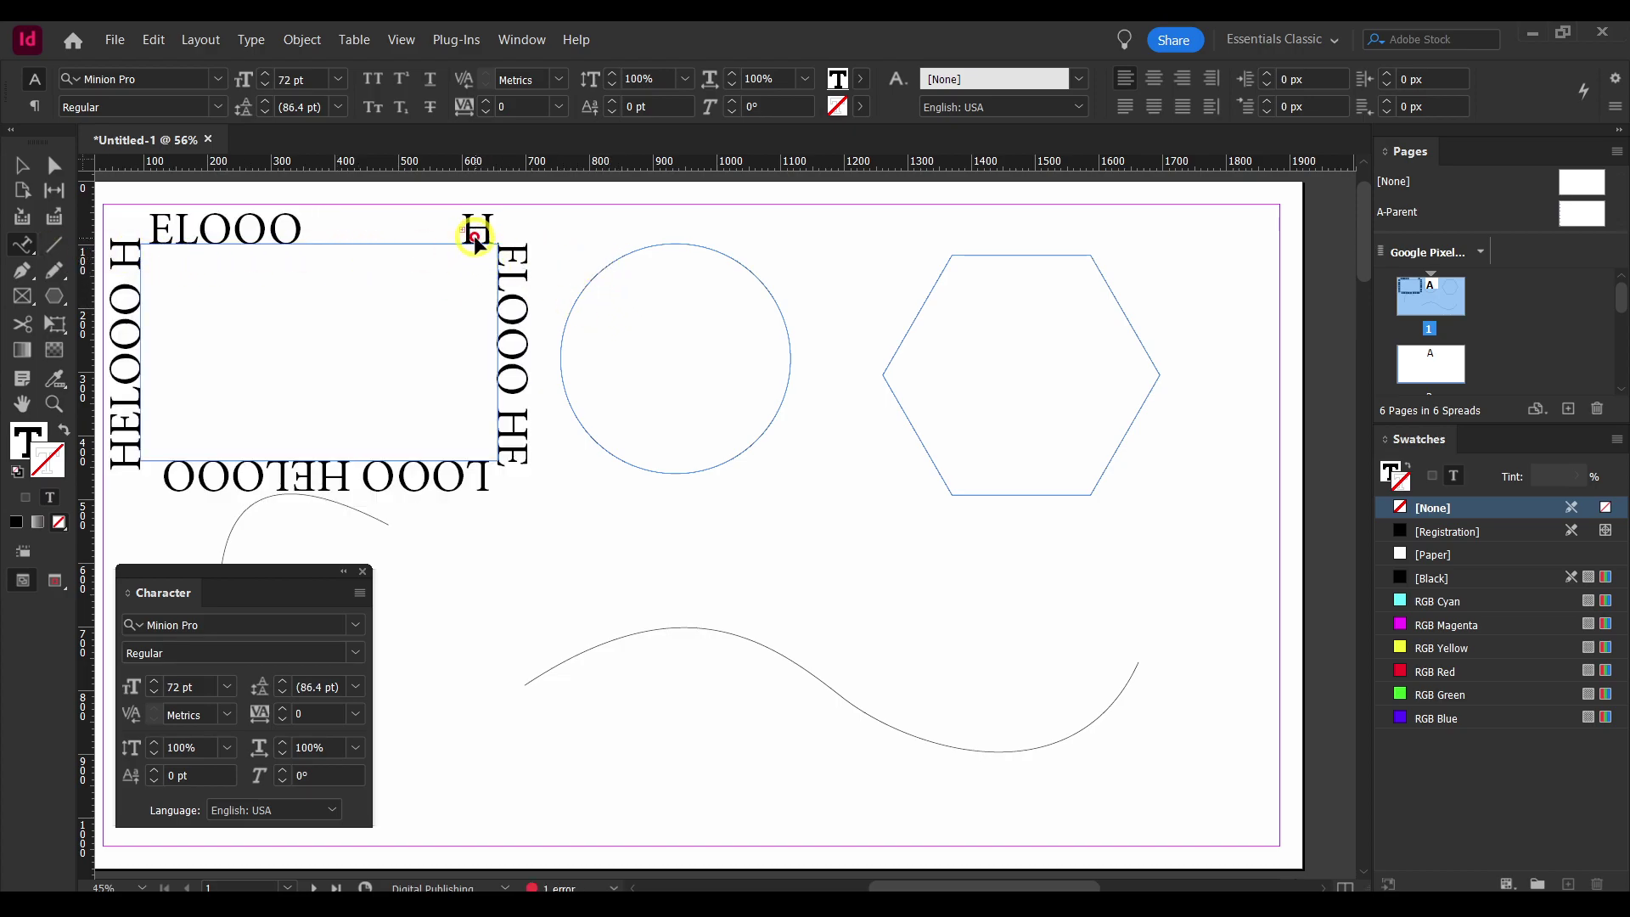
key("ctrl+a")
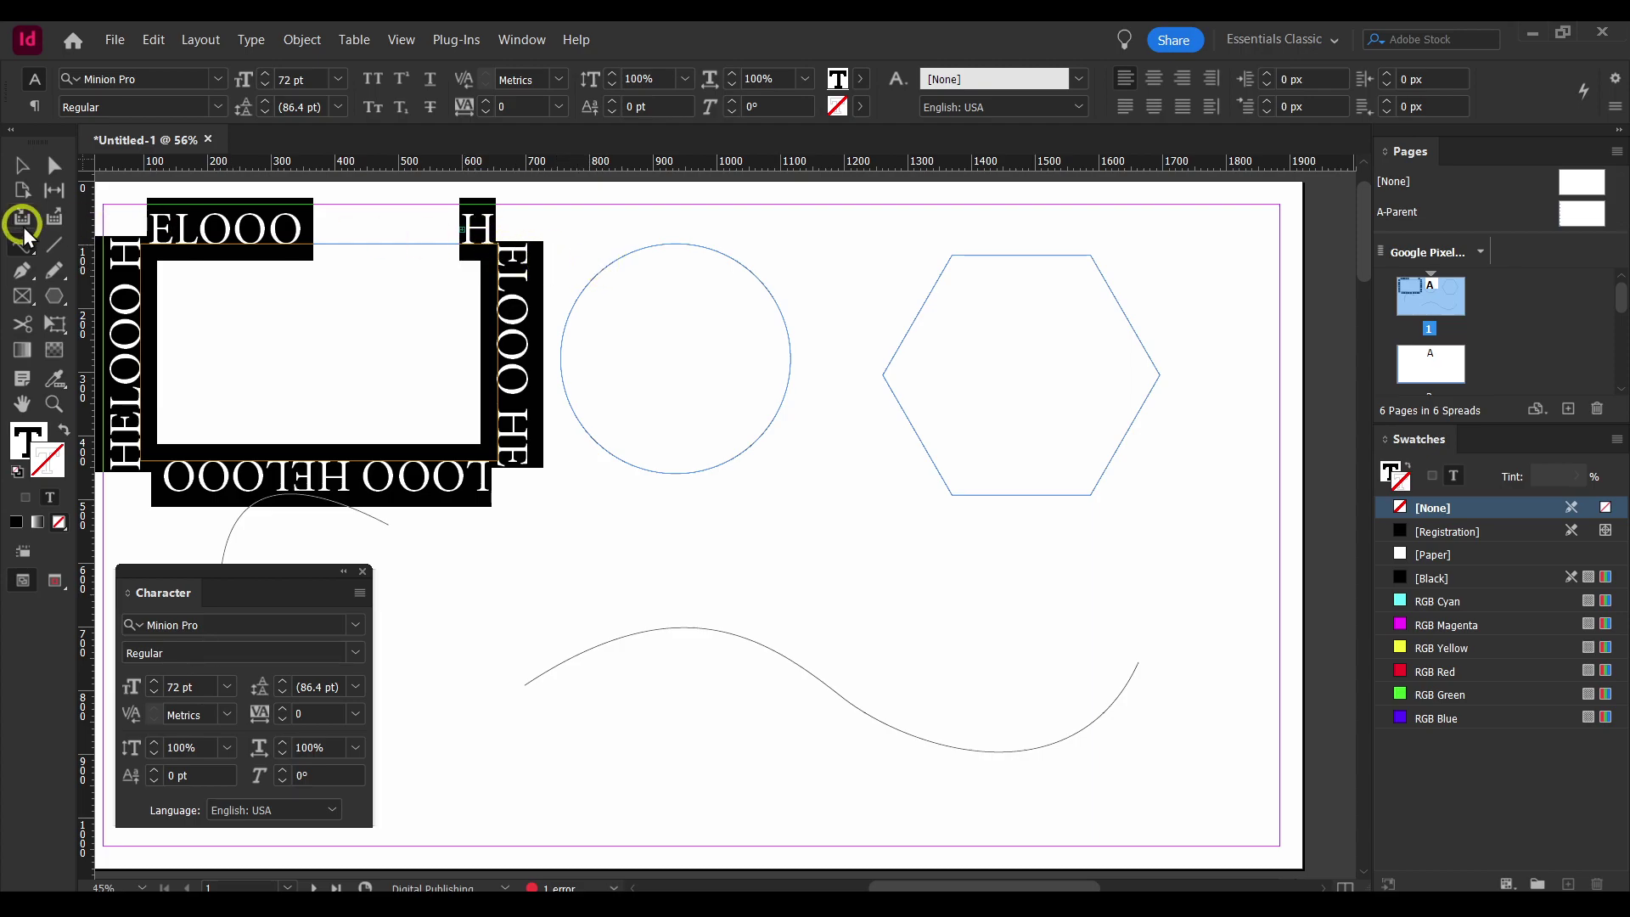
left_click(602, 264)
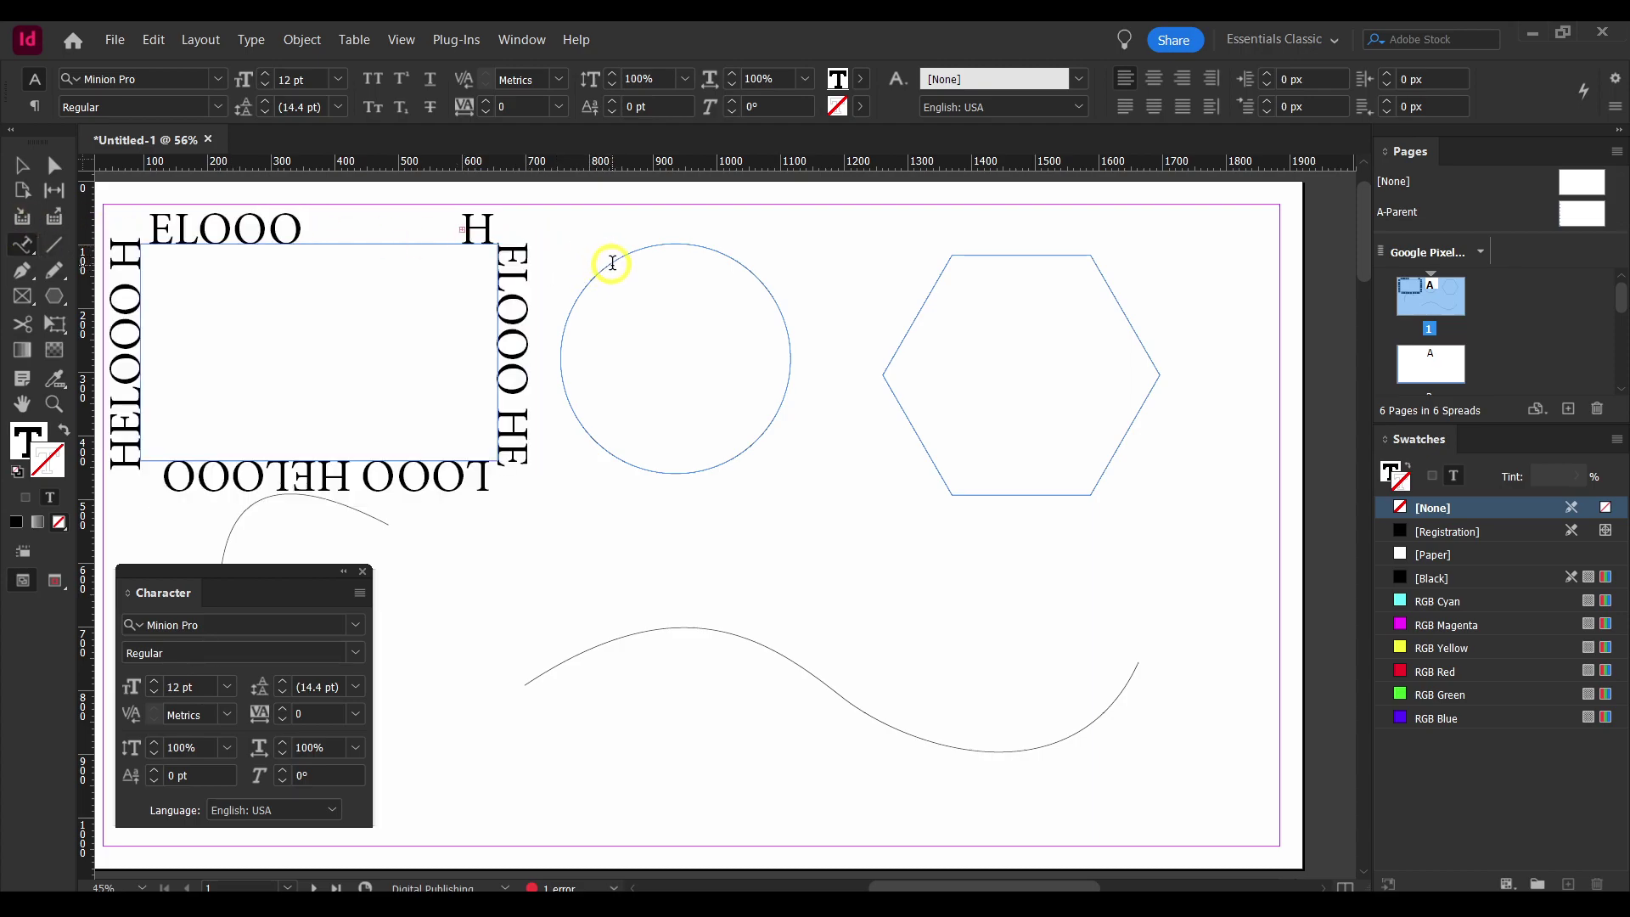
left_click(614, 268)
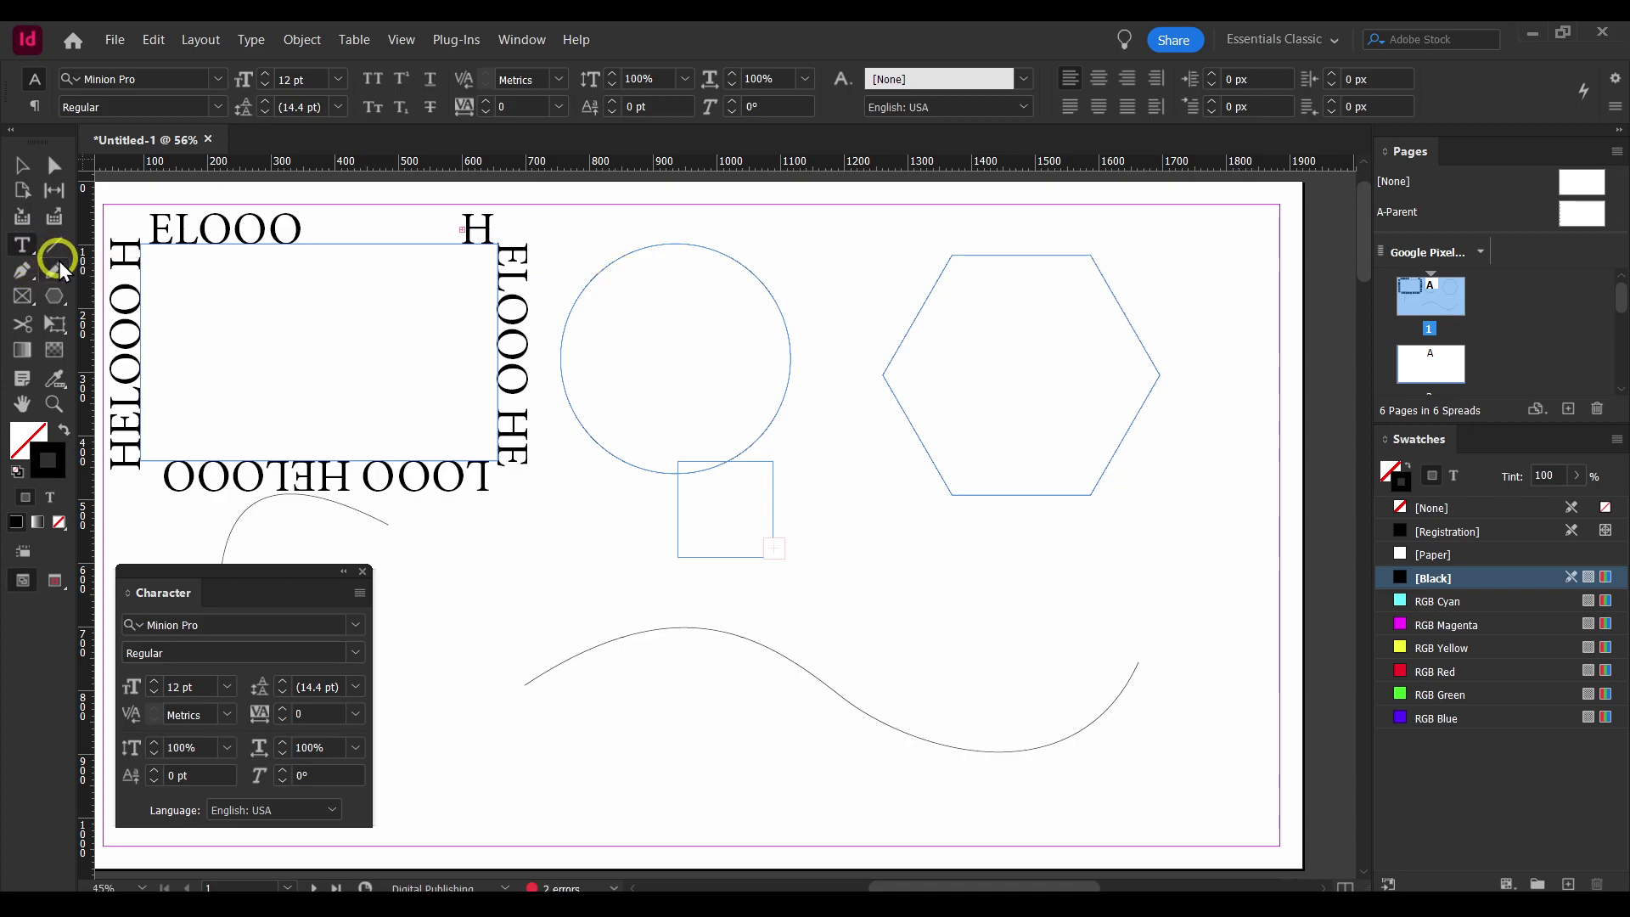
left_click(55, 295)
left_click(592, 287)
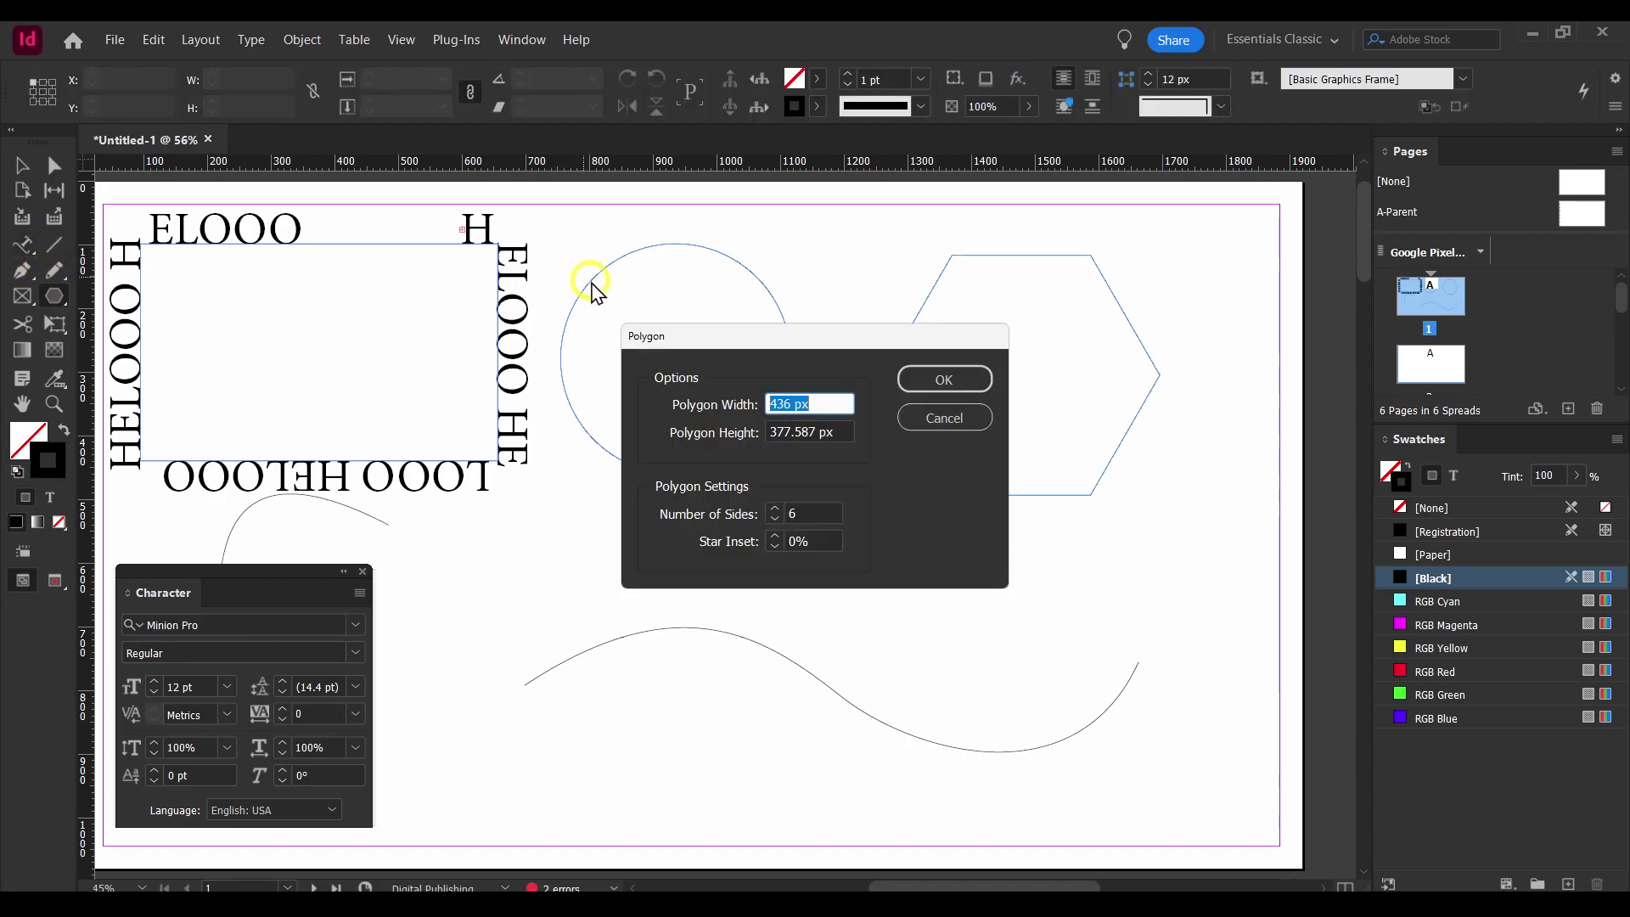
left_click(959, 420)
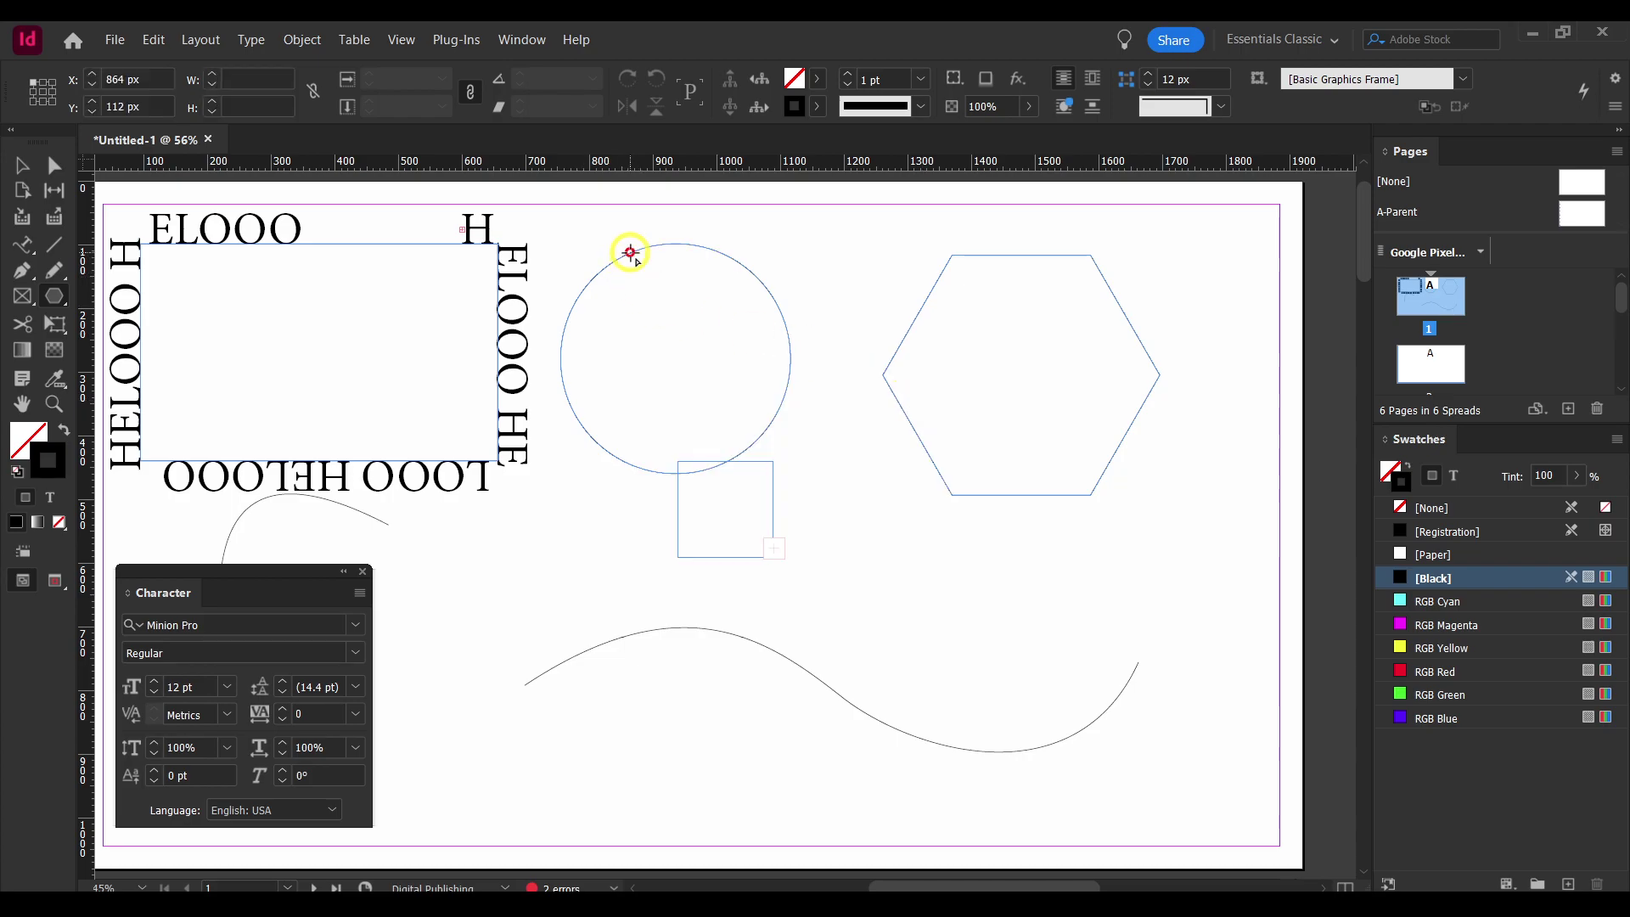
left_click(630, 253)
left_click(944, 415)
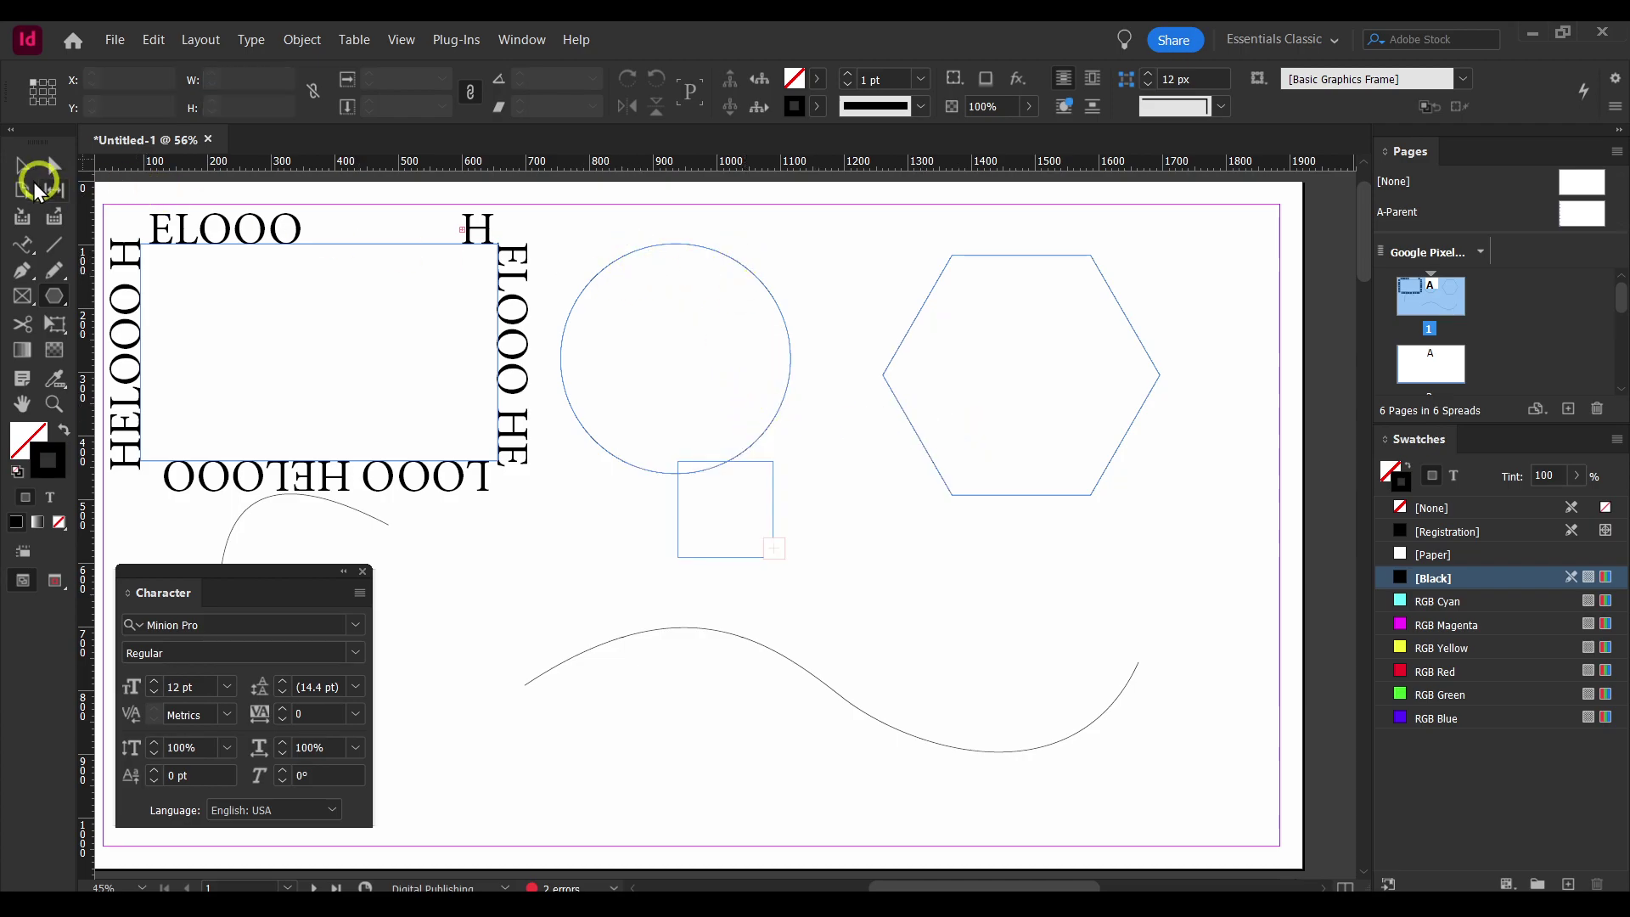
left_click(697, 565)
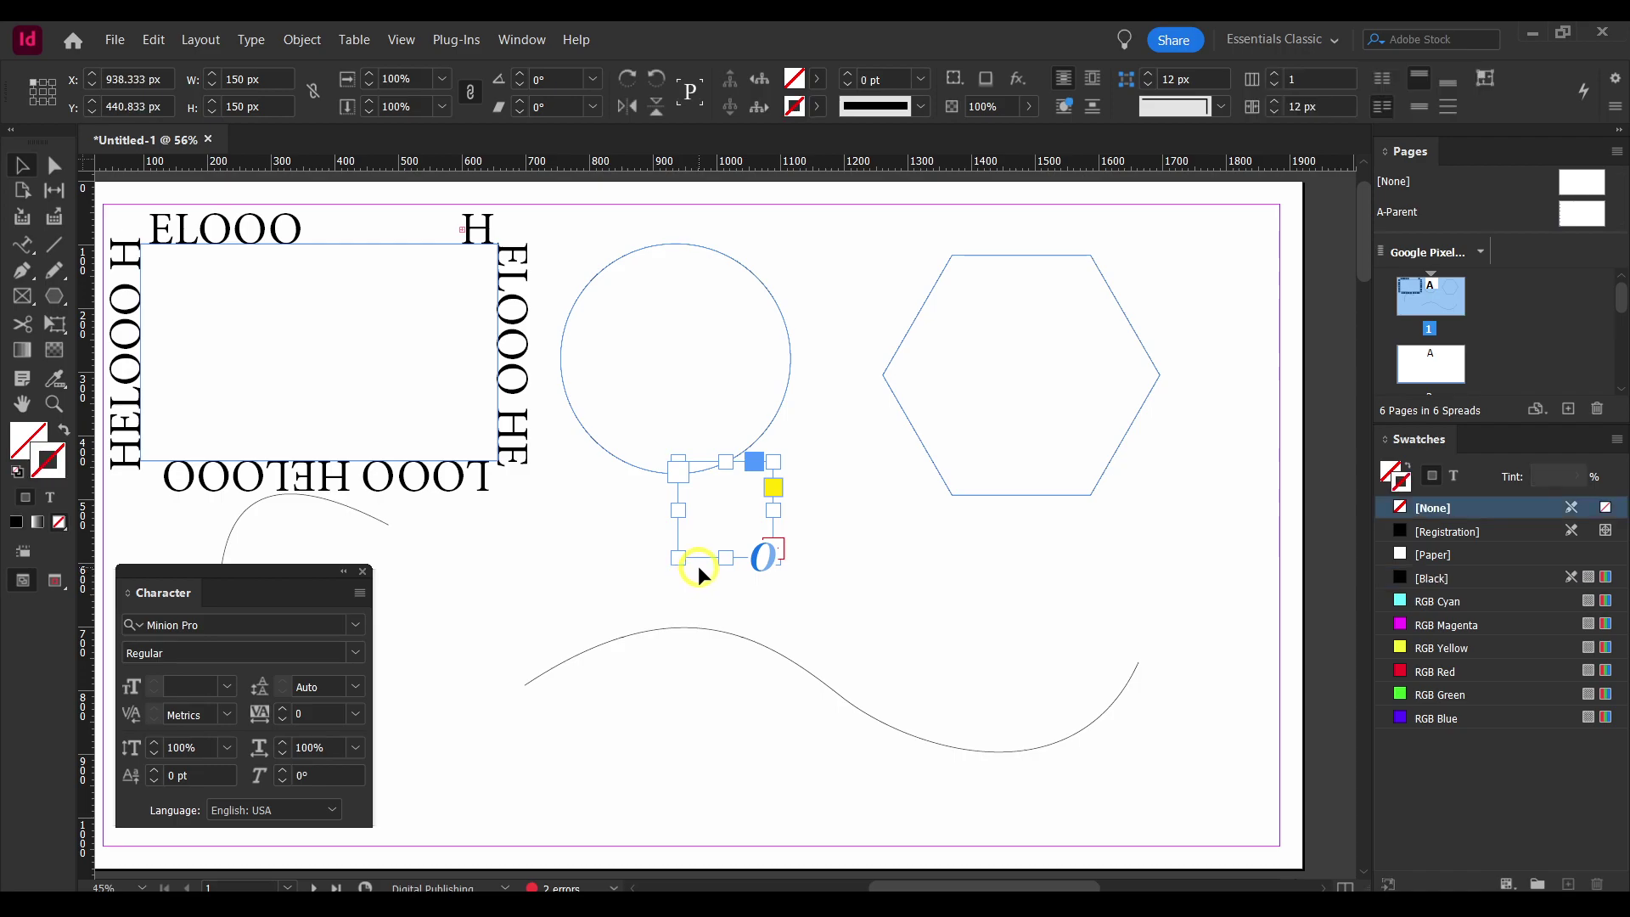
key("Delete")
left_click(691, 246)
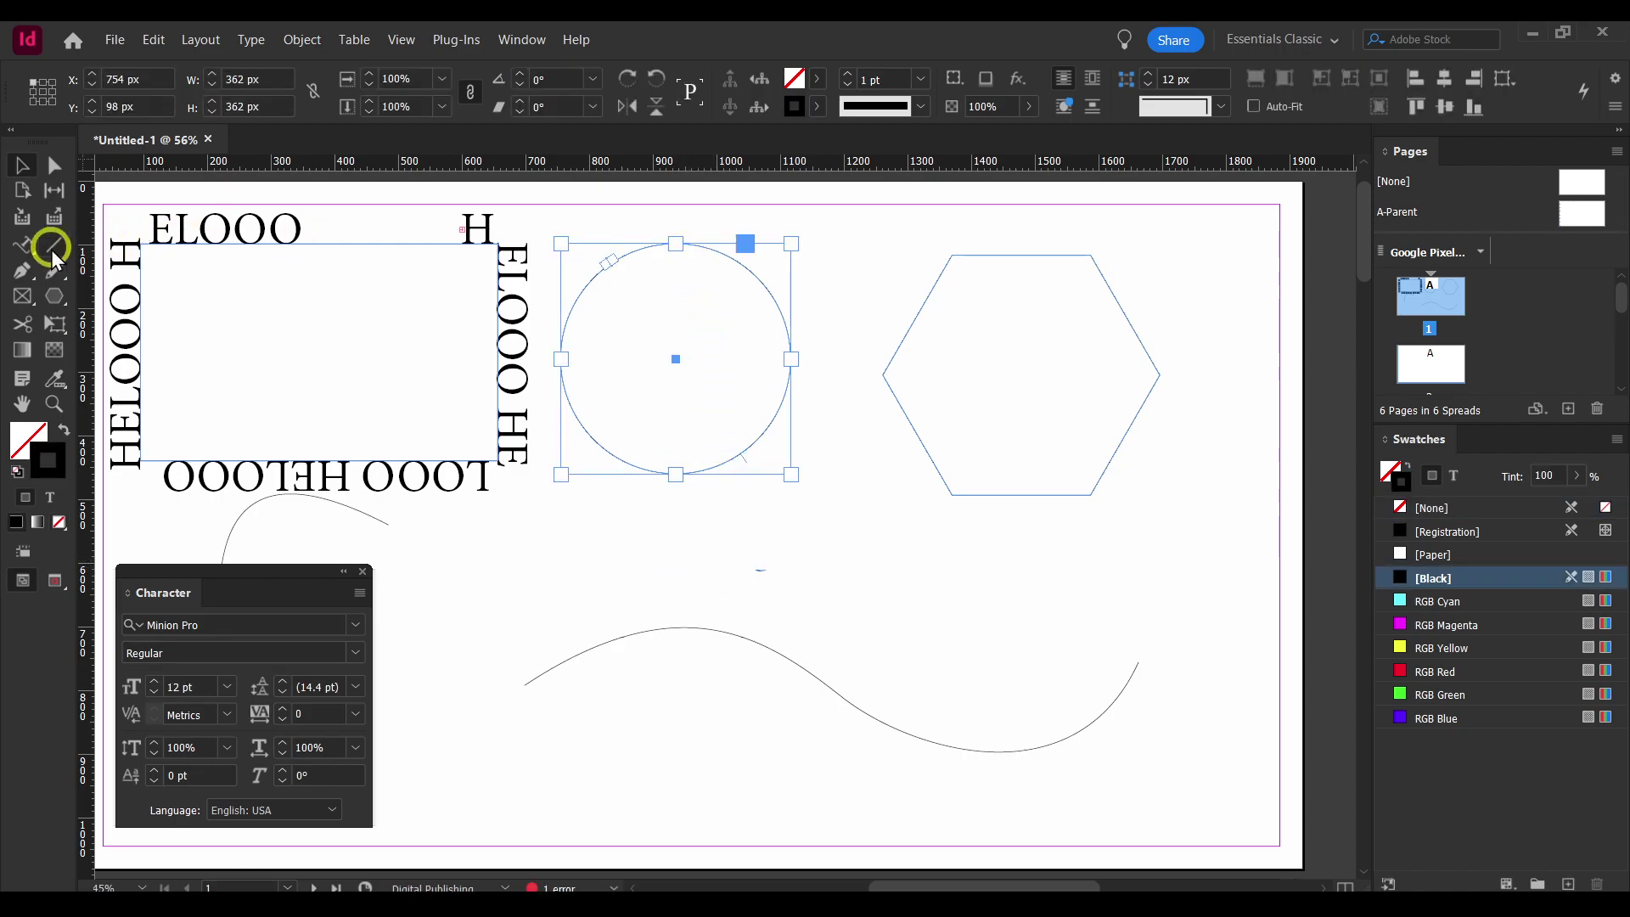
left_click(22, 245)
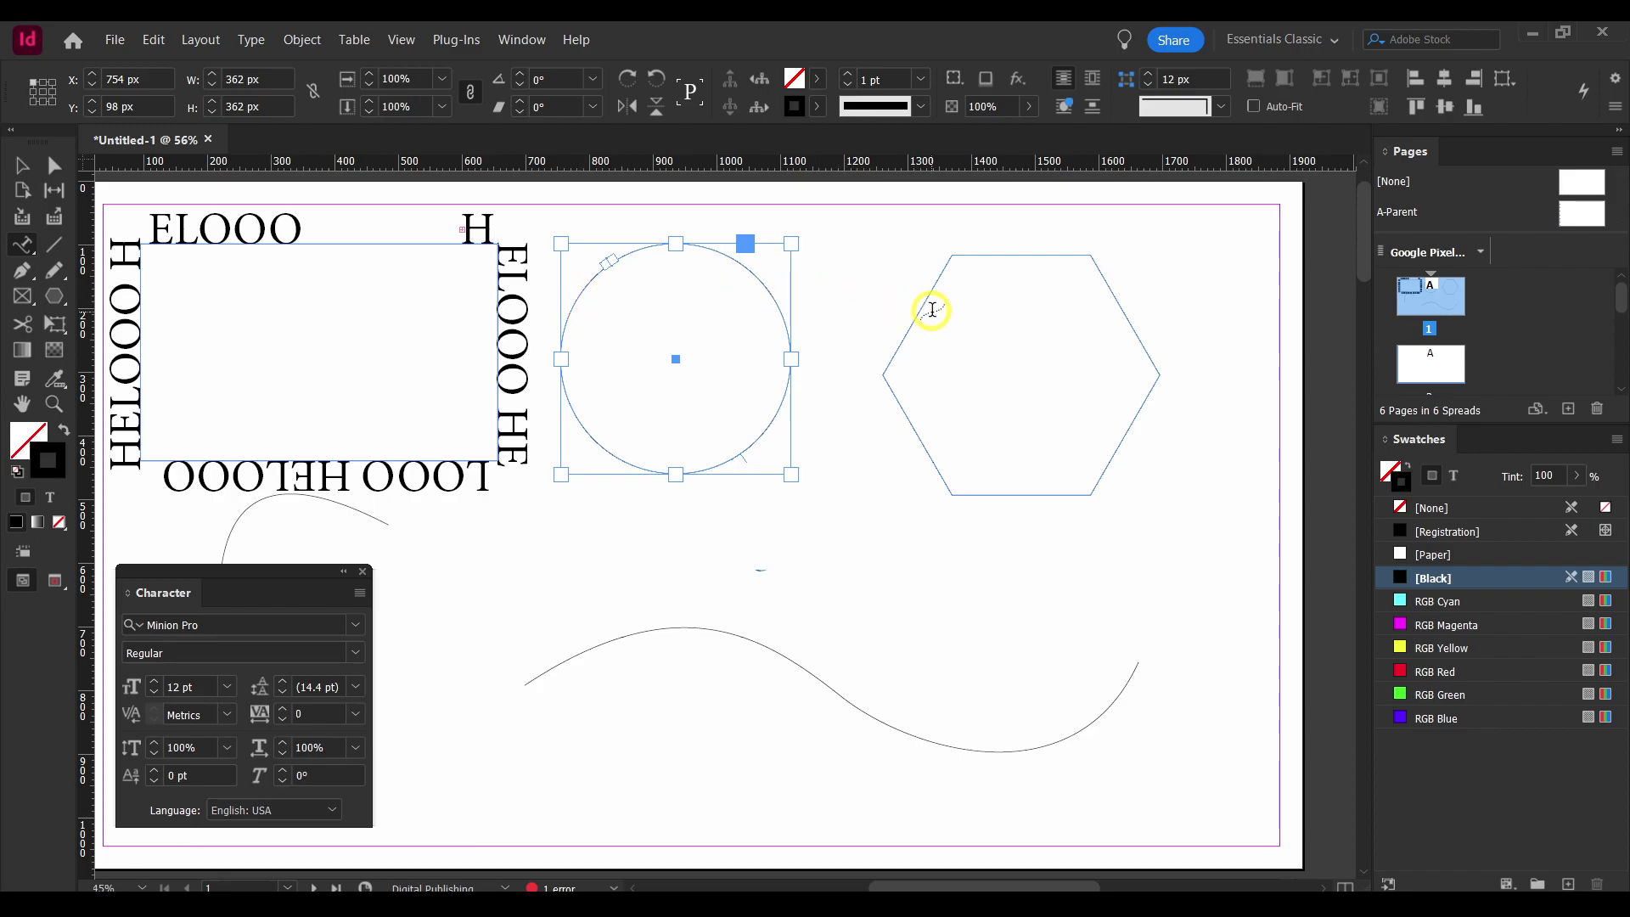
Paste HELOOO HELOOO HELOOO onto the circle, long wave, hexagon and short curve paths.
left_click(590, 283)
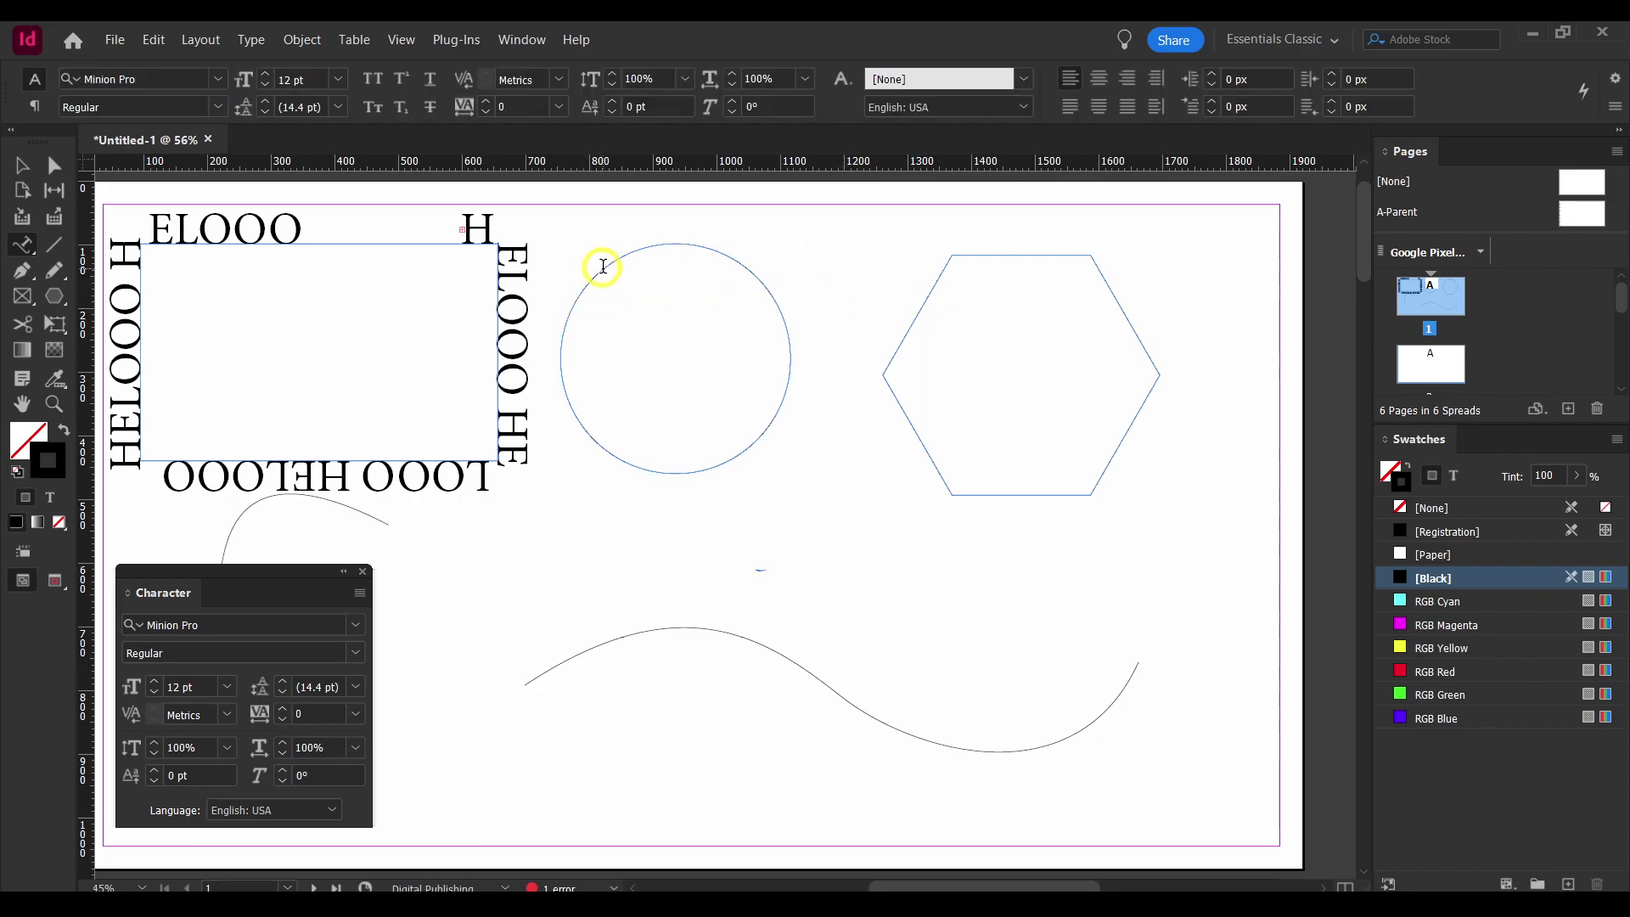
left_click(605, 269)
type("HELOOO HELOOO HELOOO")
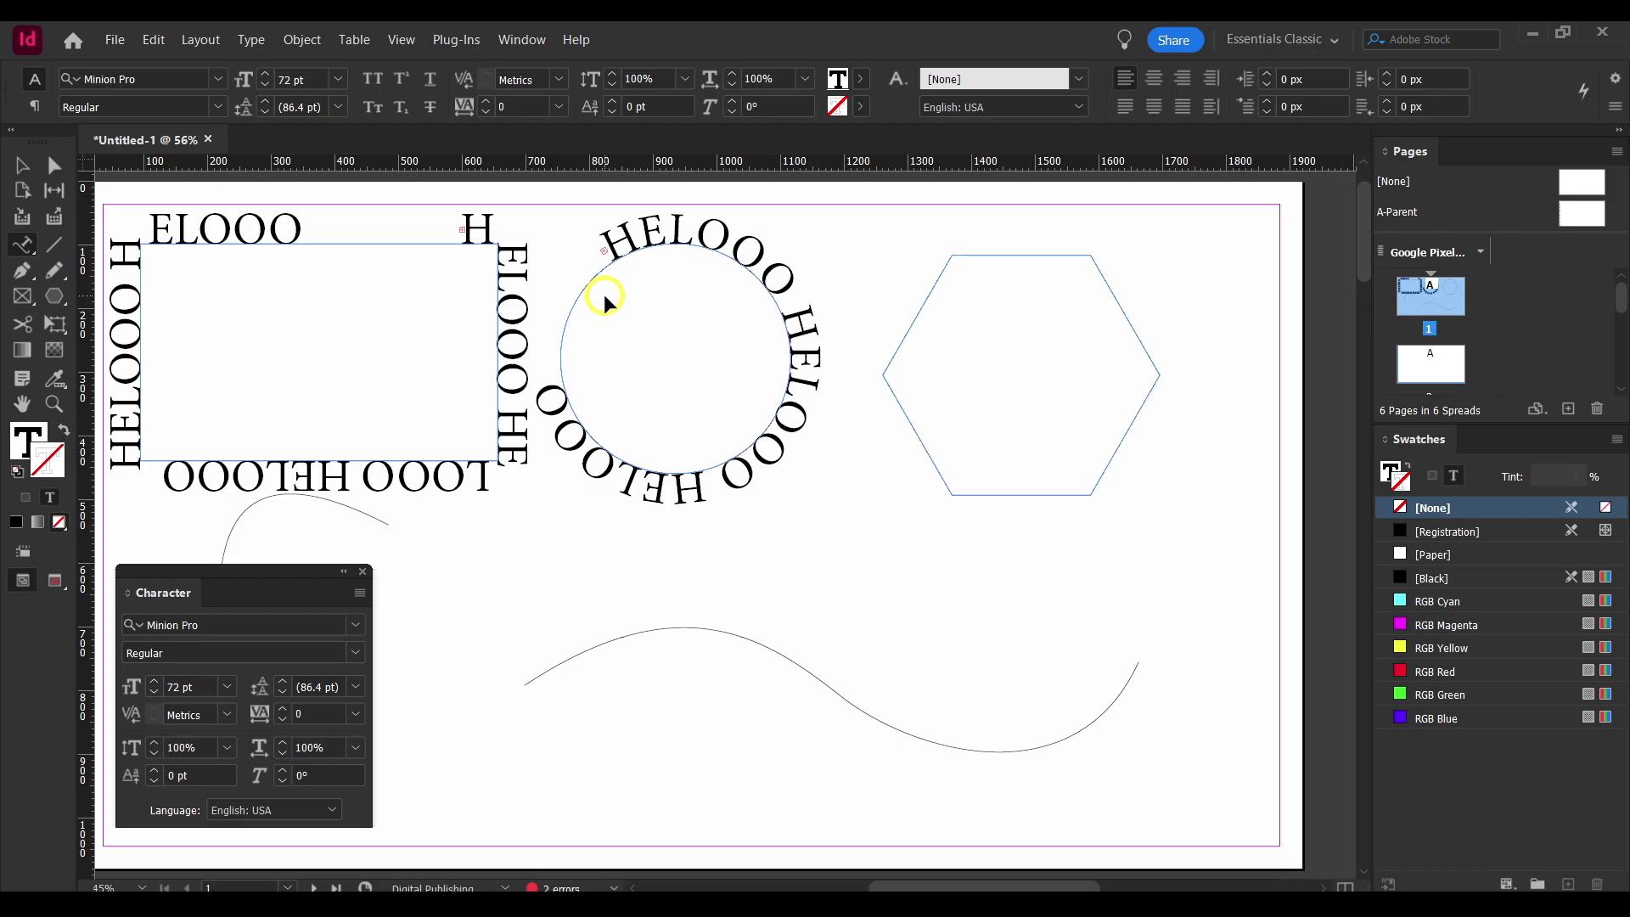
left_click(670, 629)
type("HELOOO HELOOO HELOOO")
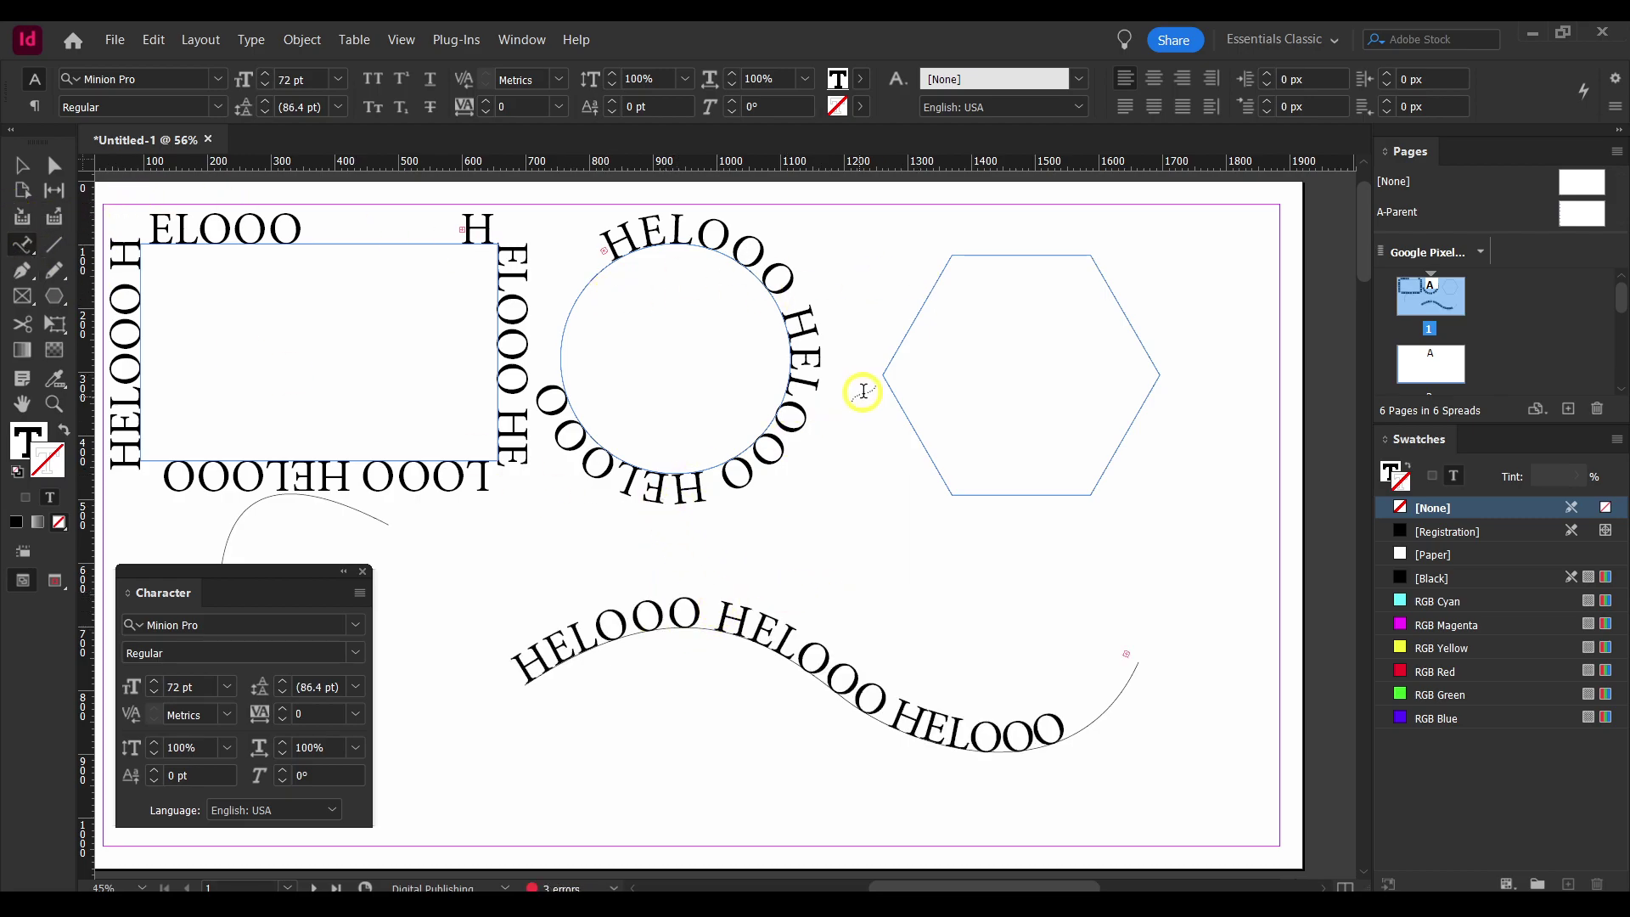
left_click(889, 371)
type("HELOOO HELOOO HELOOO")
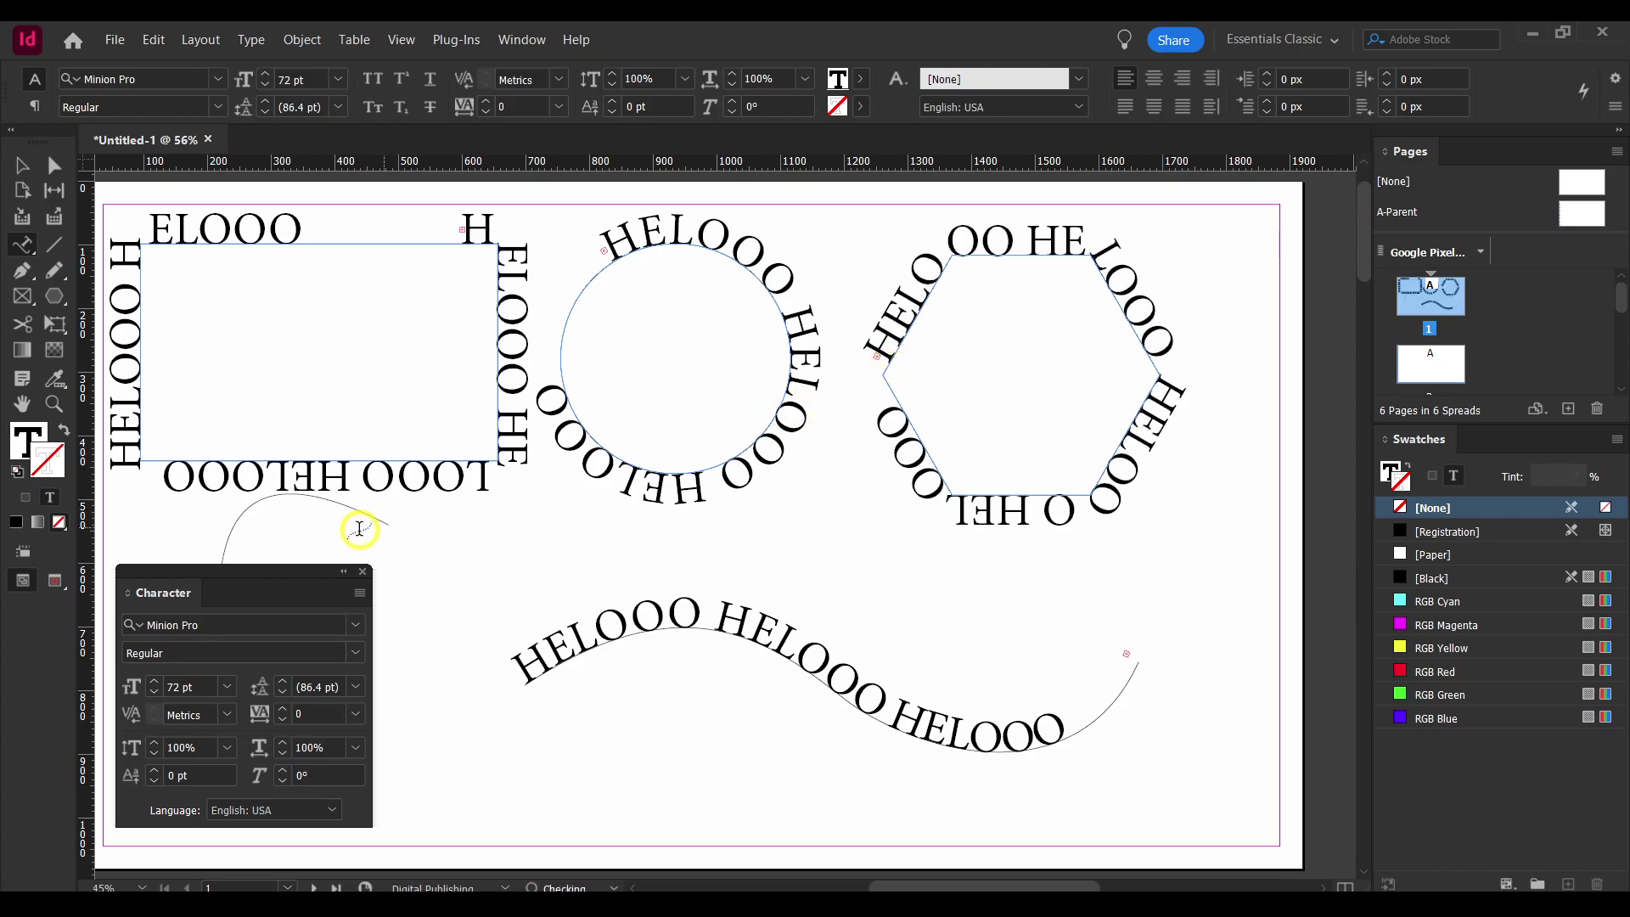
scroll(379, 515, "down", 1)
key("ctrl+v")
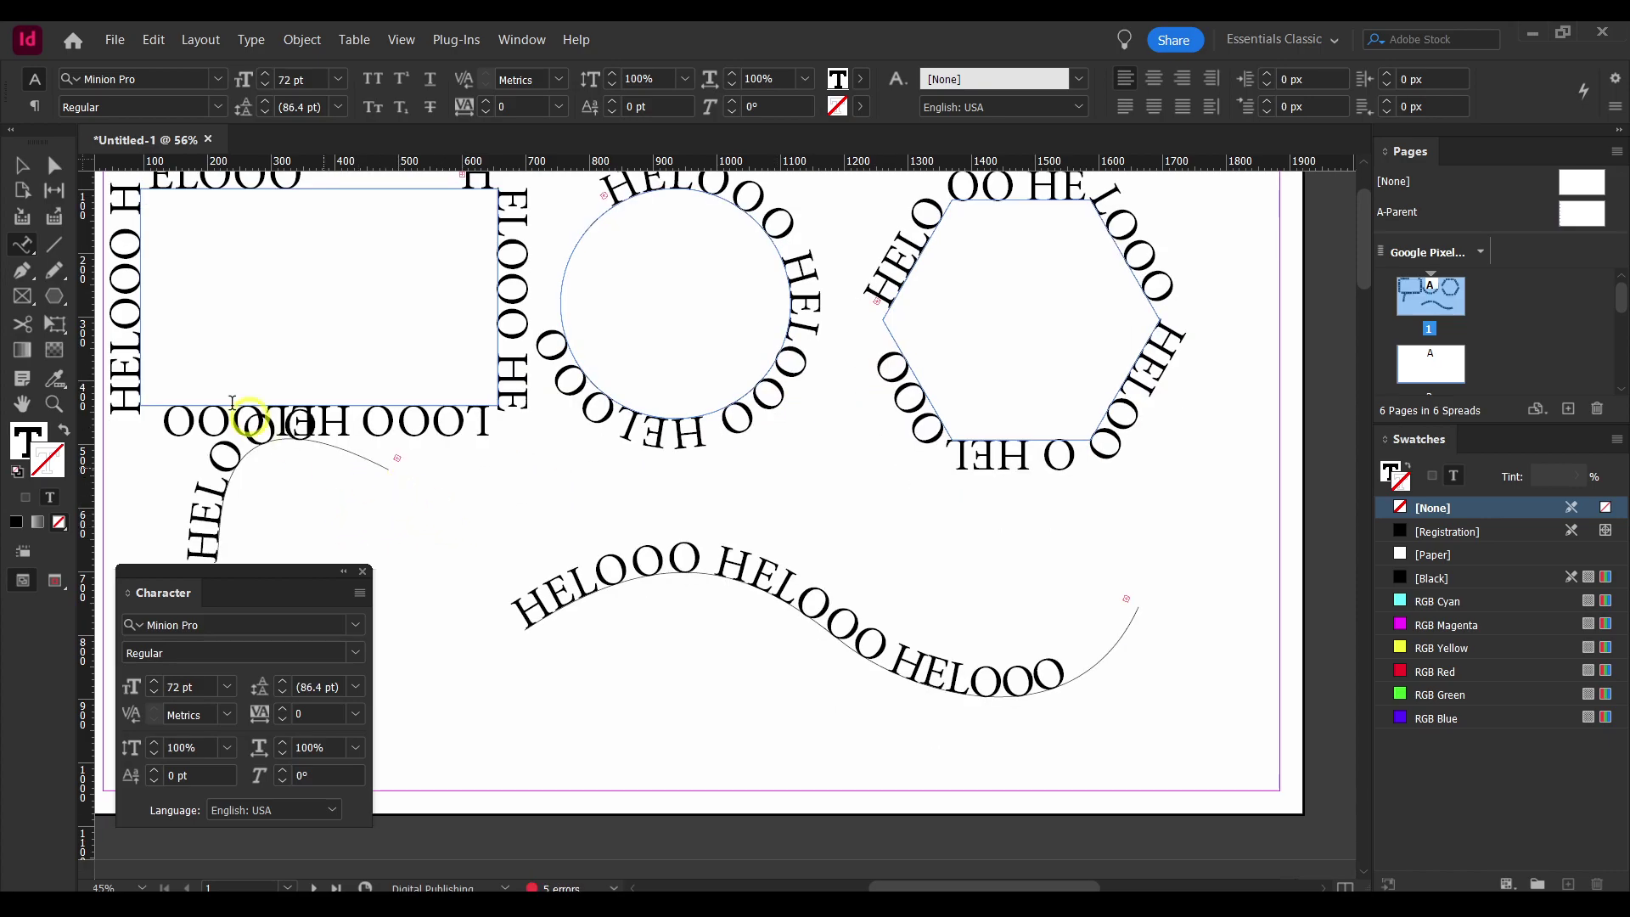
Move the short curved HELOOO text lower and to the right.
left_click(22, 166)
left_click_drag(351, 459, 491, 521)
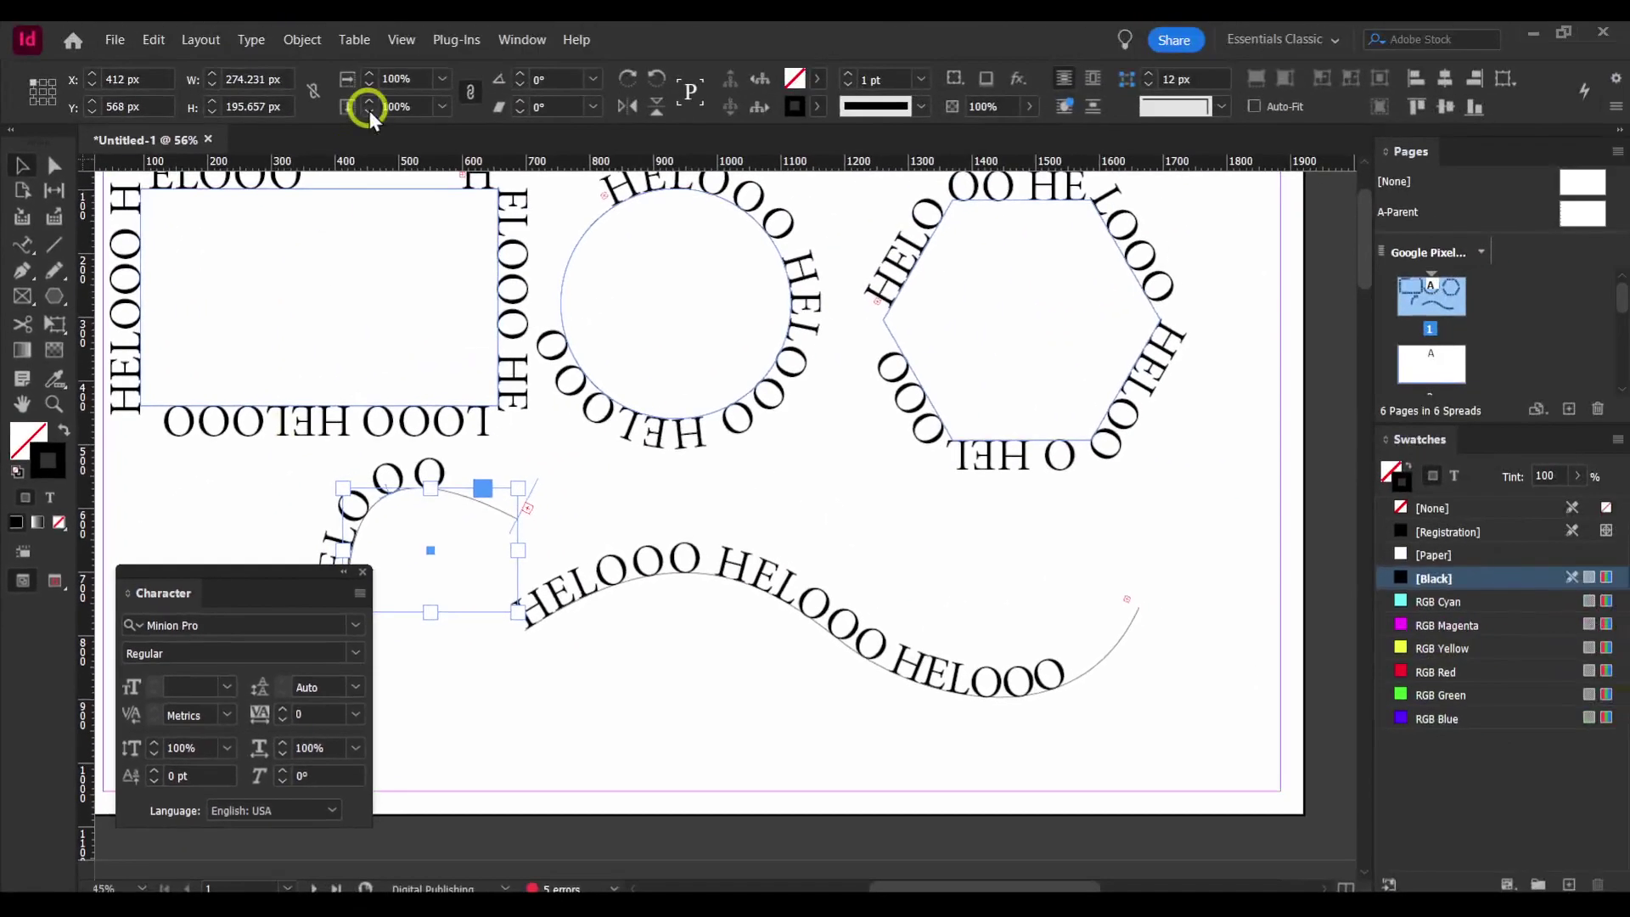
left_click(506, 41)
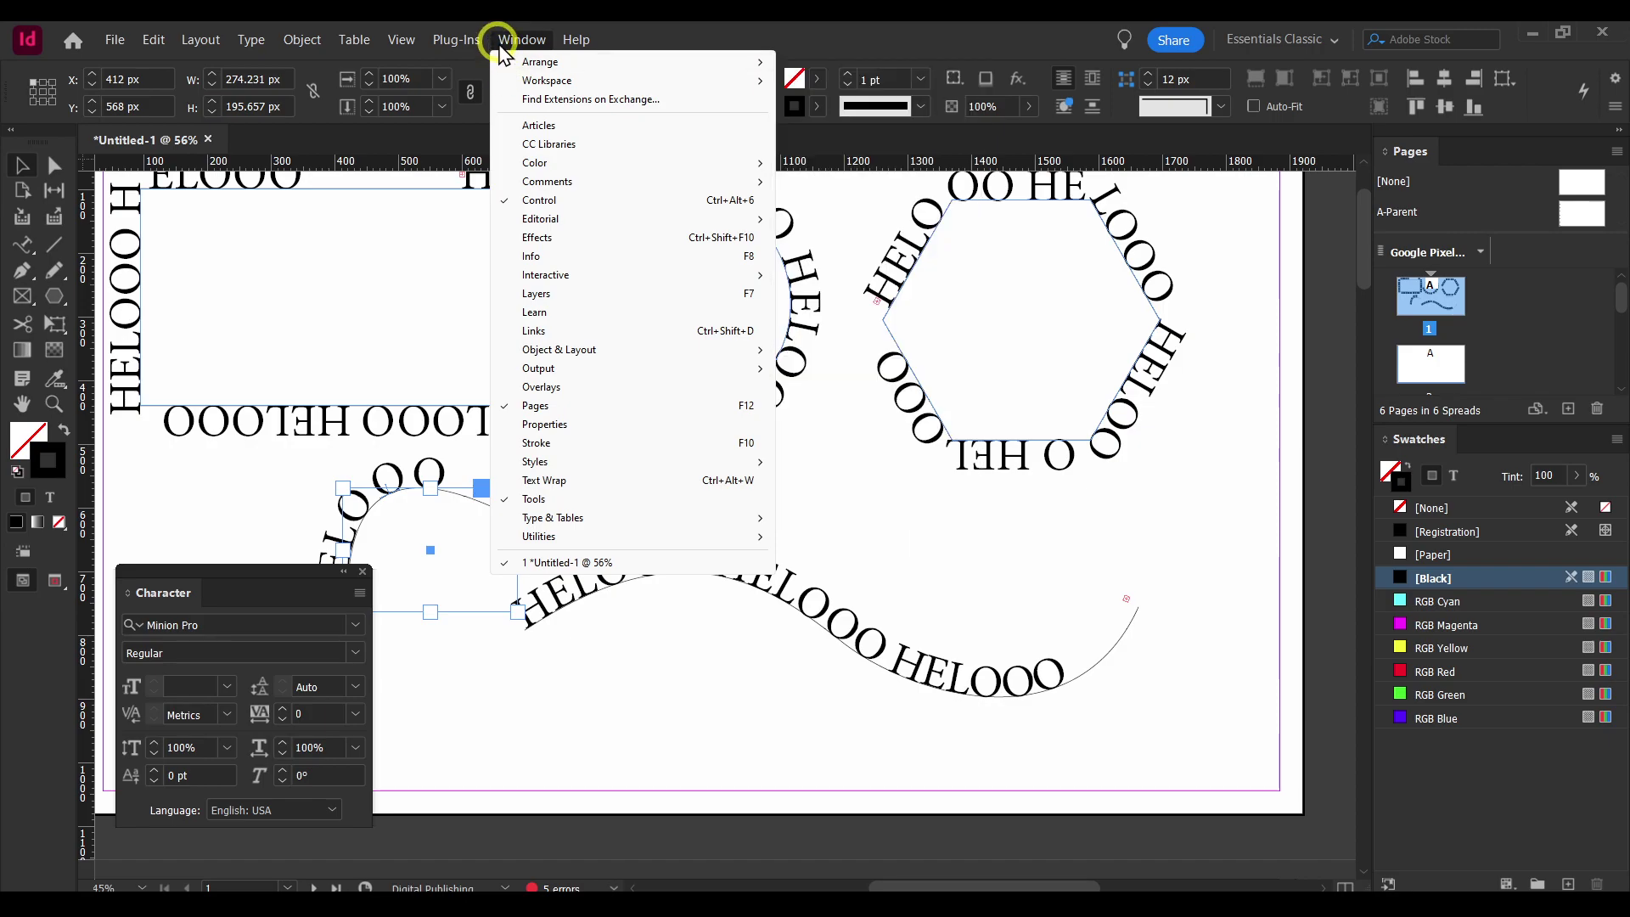
left_click(501, 44)
left_click(506, 48)
mouse_move(578, 515)
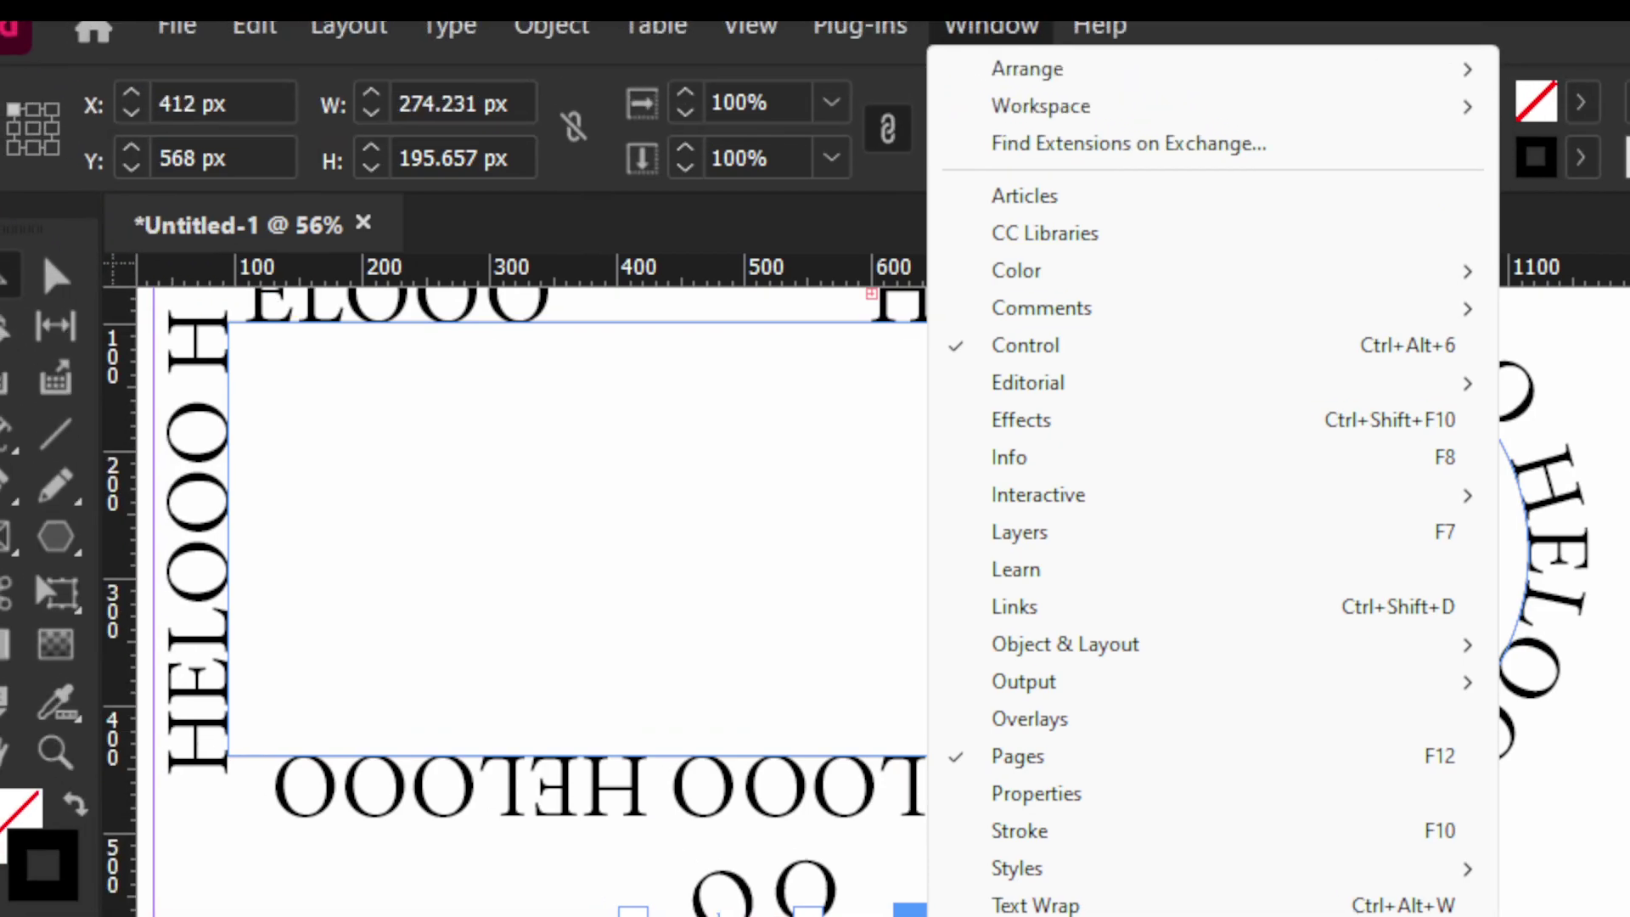
left_click(96, 93)
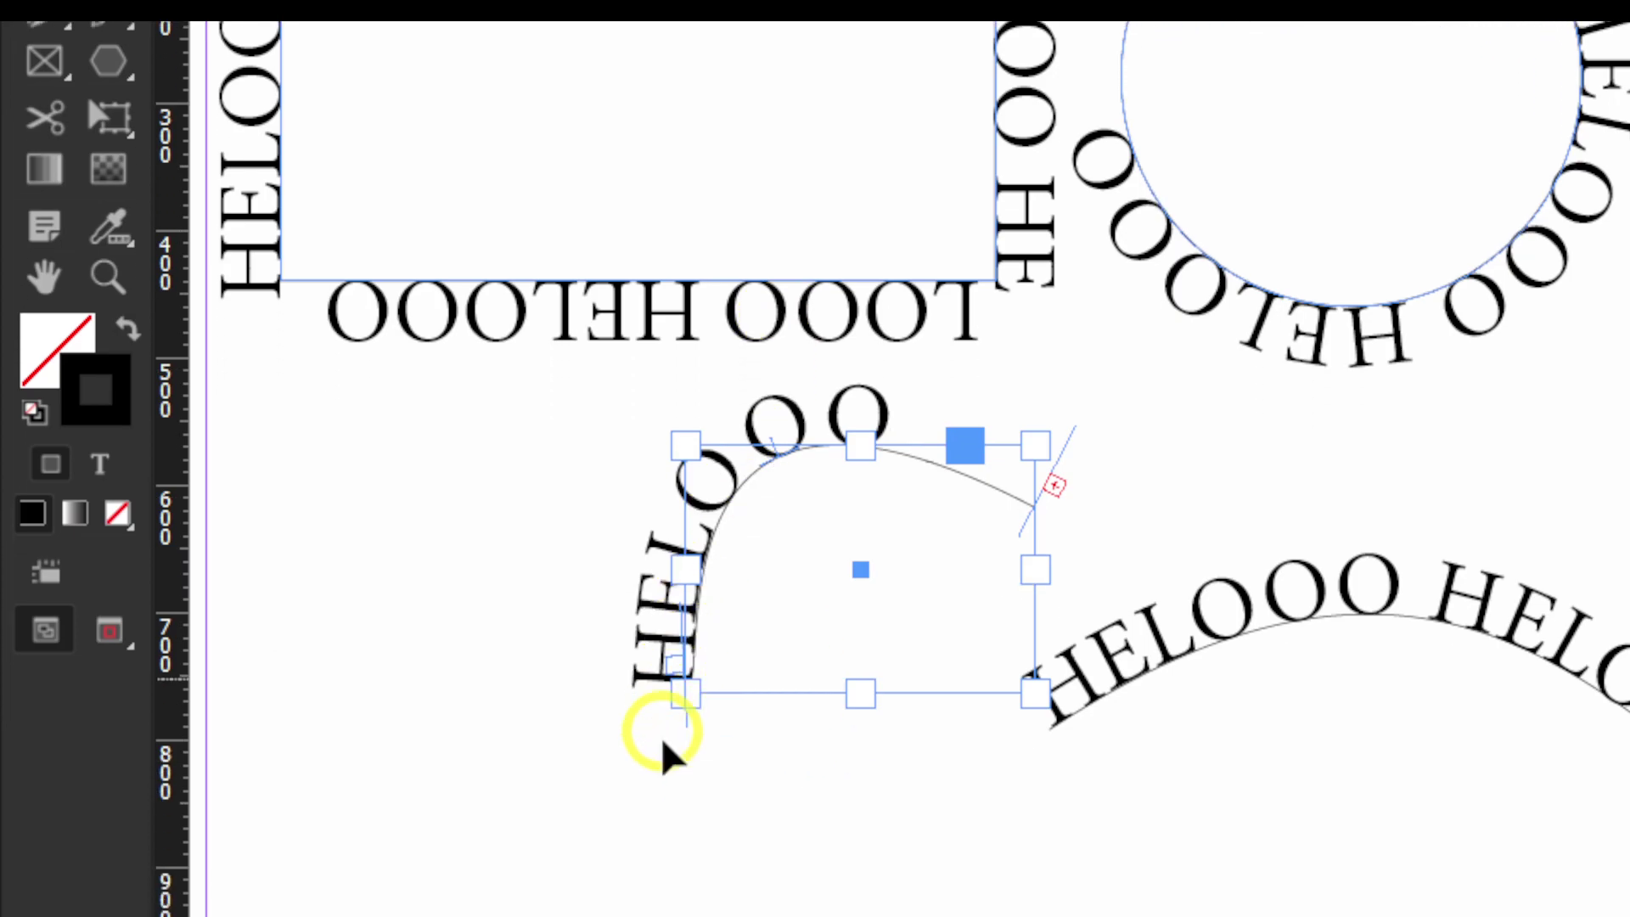
key("ctrl+t")
key("ctrl+t")
key("ctrl+t")
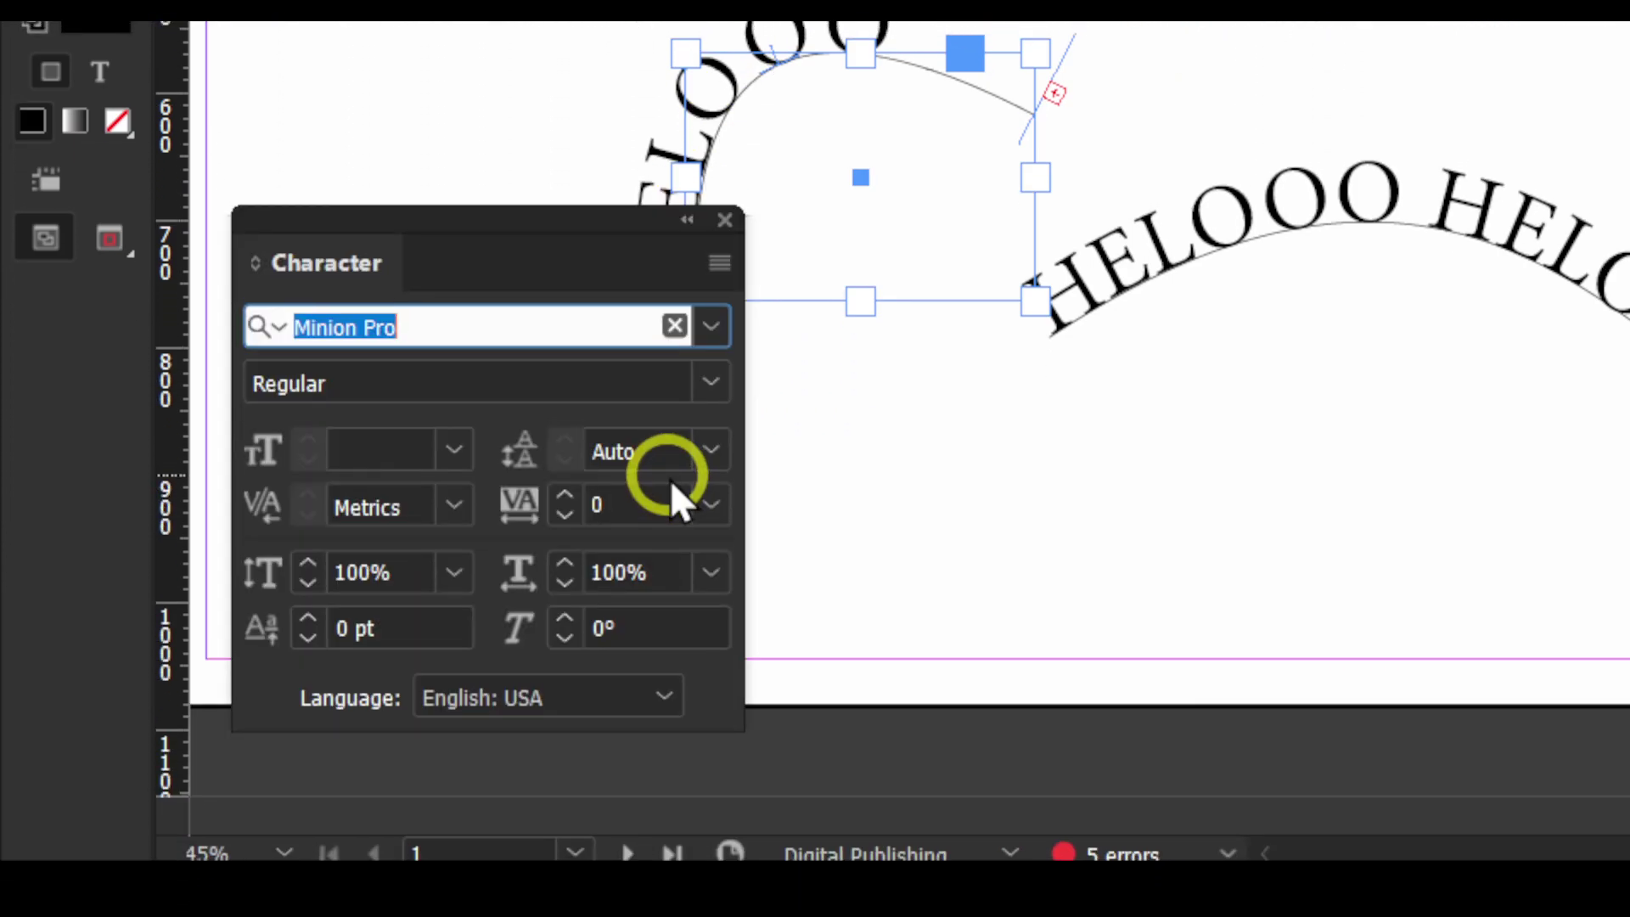
key("ctrl+t")
key("ctrl+t")
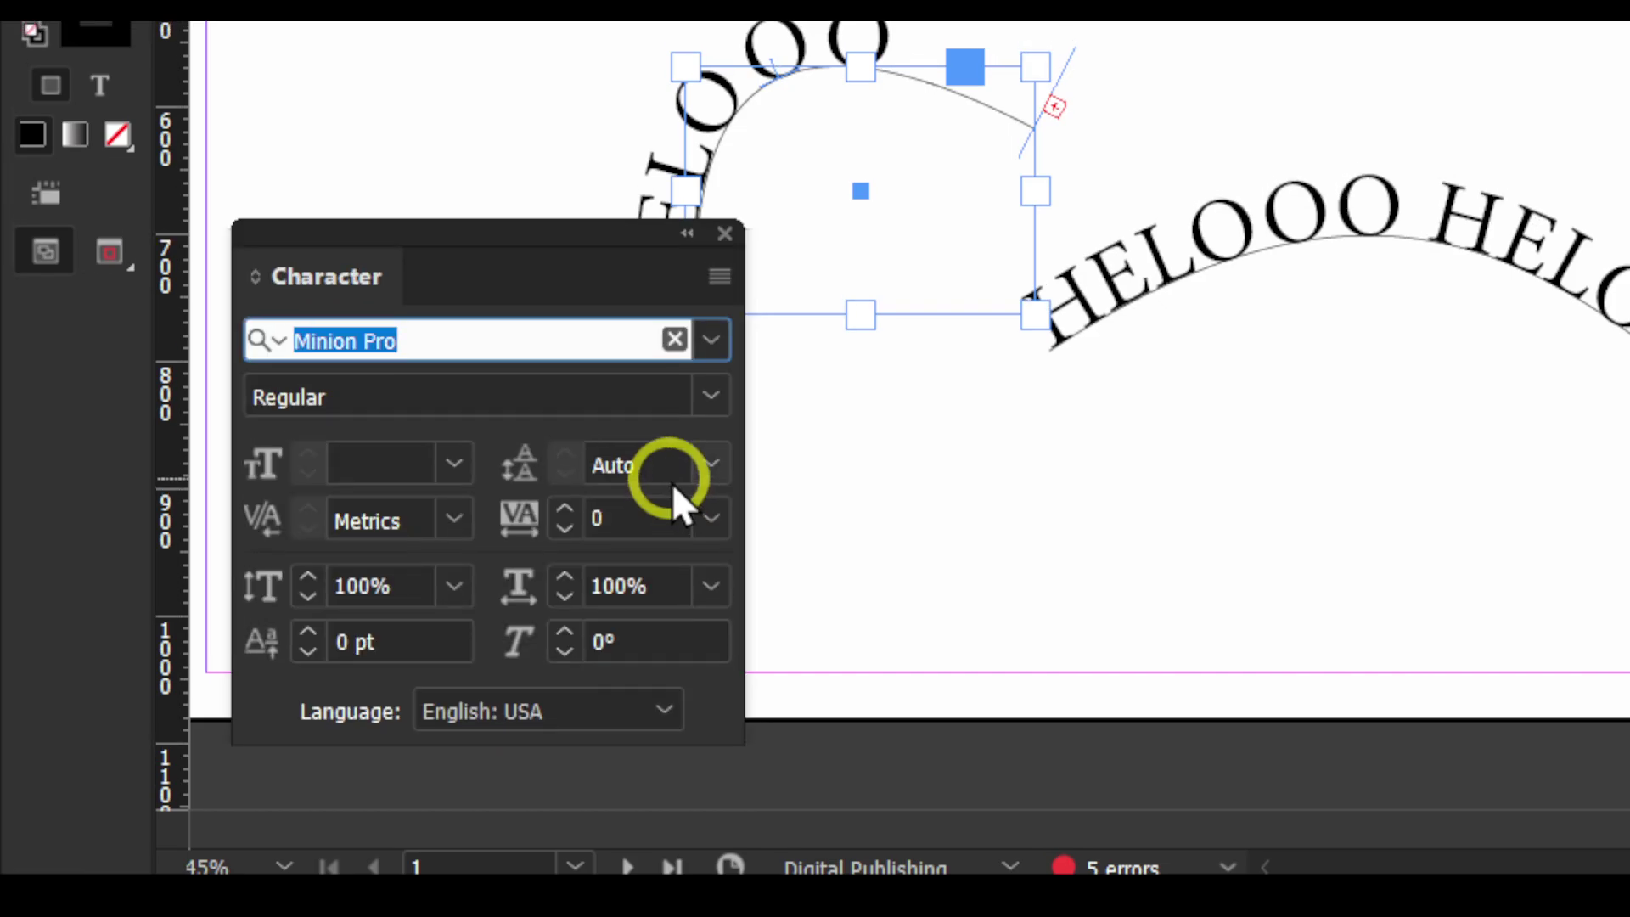
type("tt")
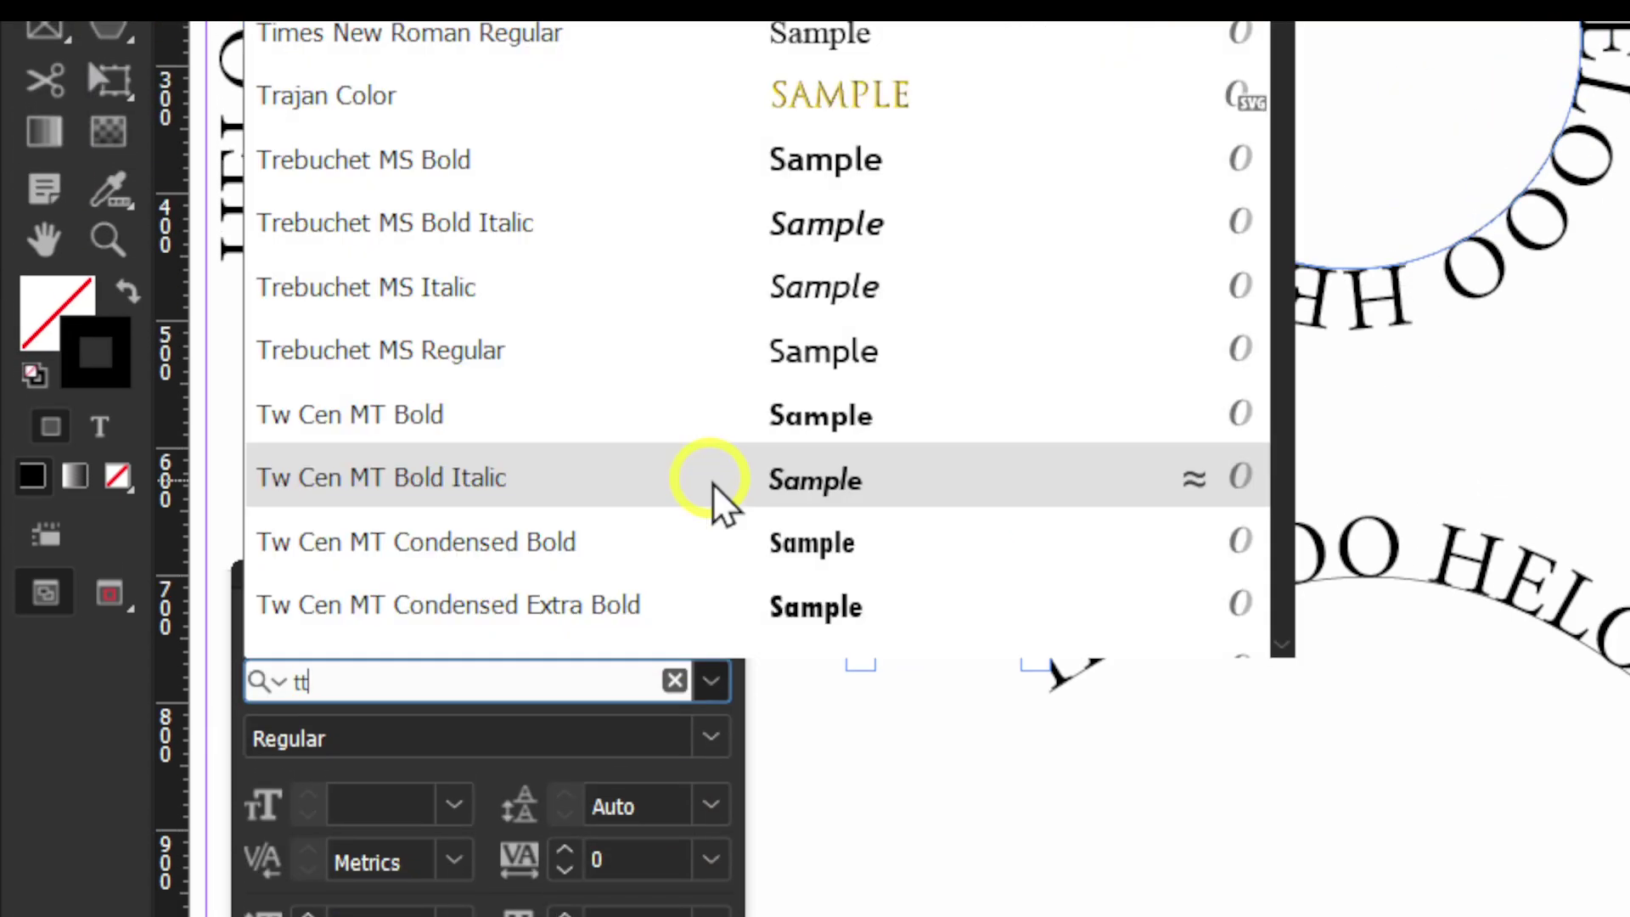
left_click(894, 775)
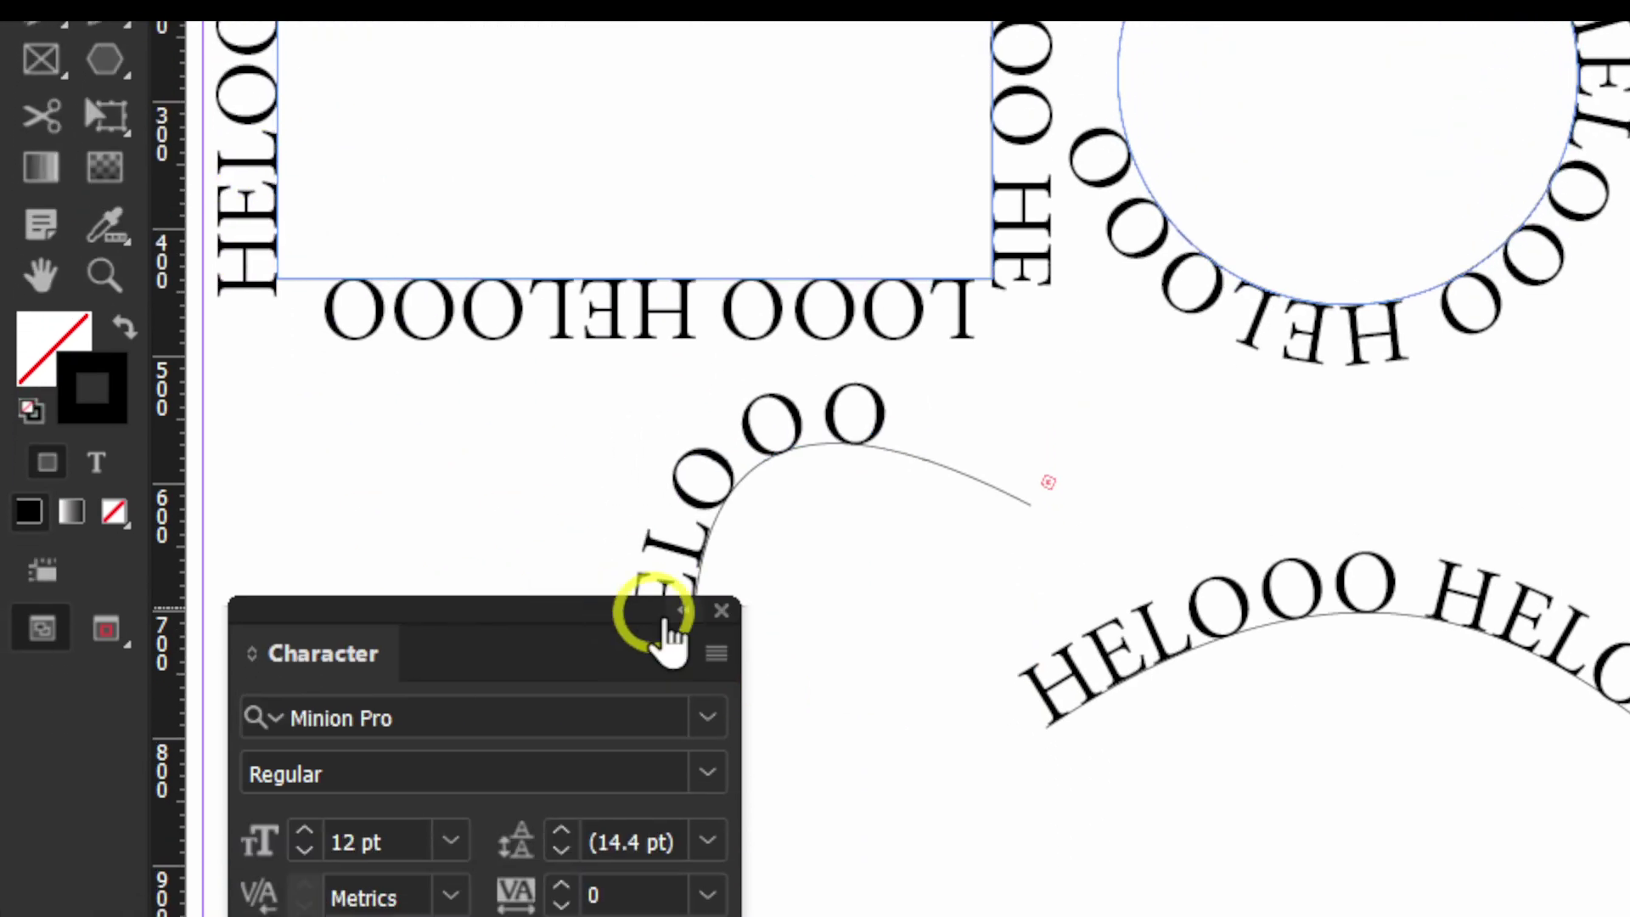
Close the Character panel and switch to the Type on a Path tool (Shift+T).
left_click(698, 582)
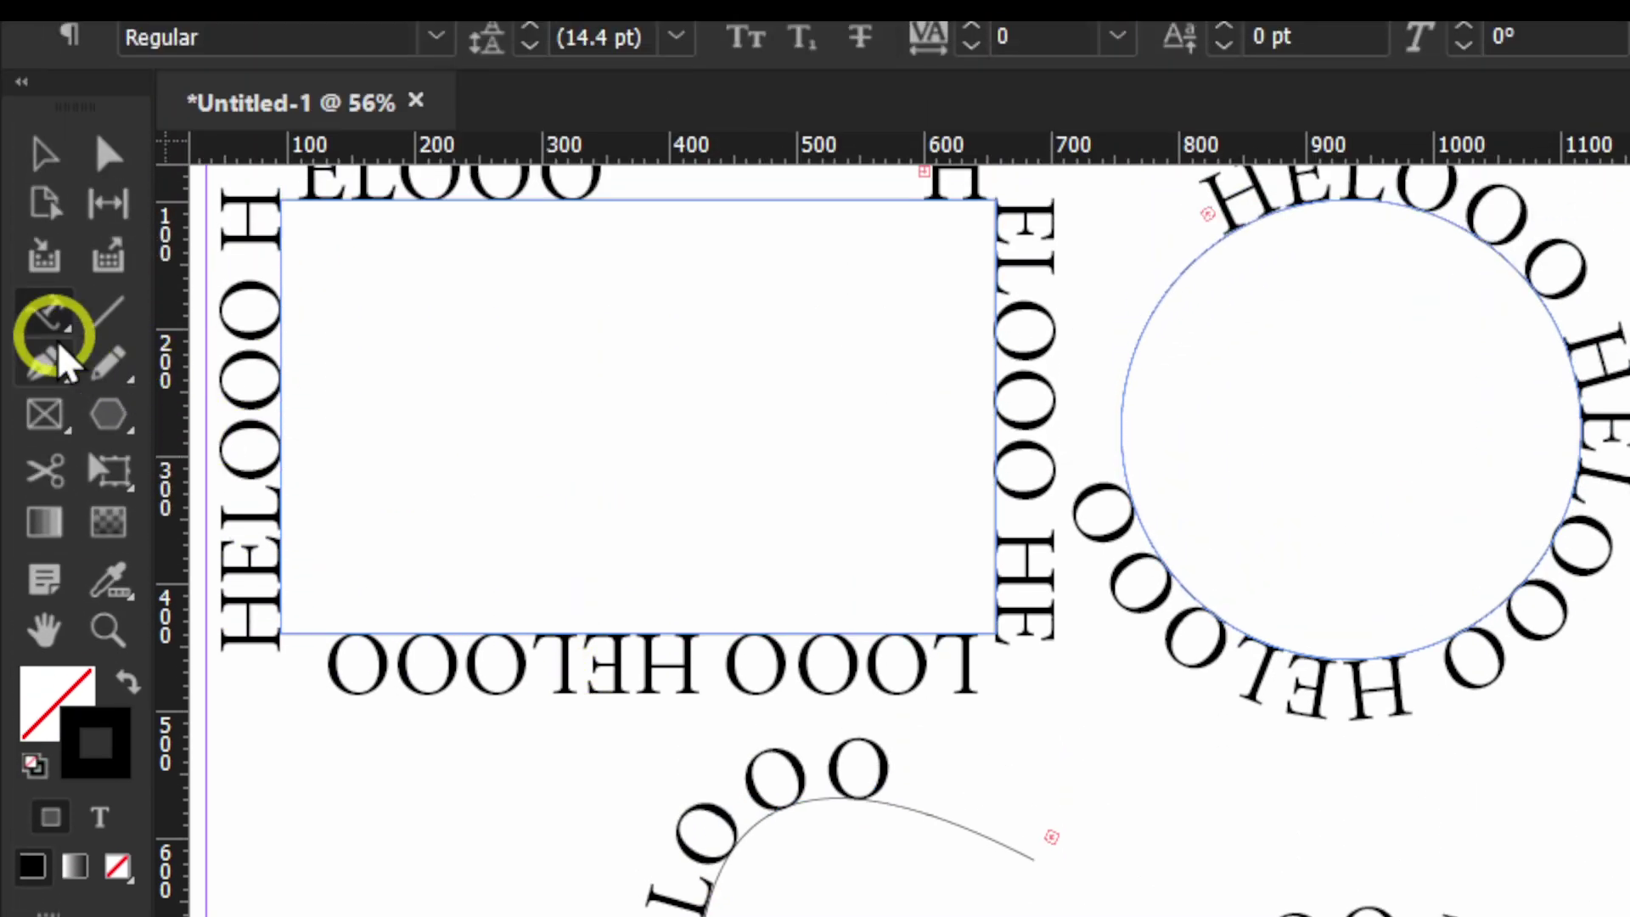
left_click_drag(56, 339, 44, 253)
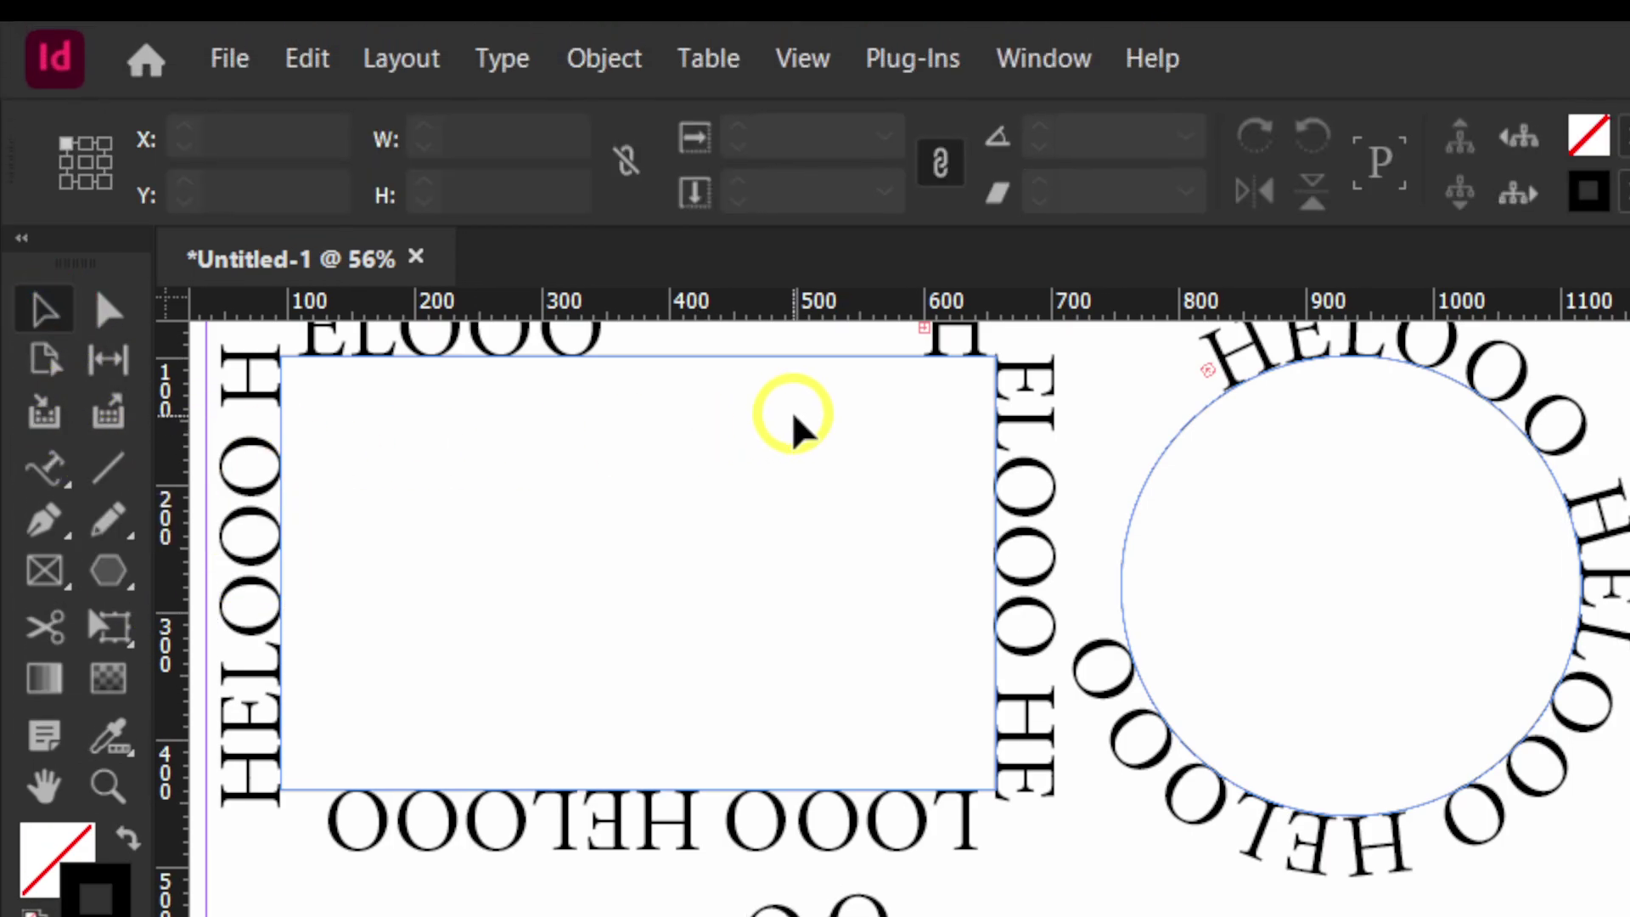
key("shift+t")
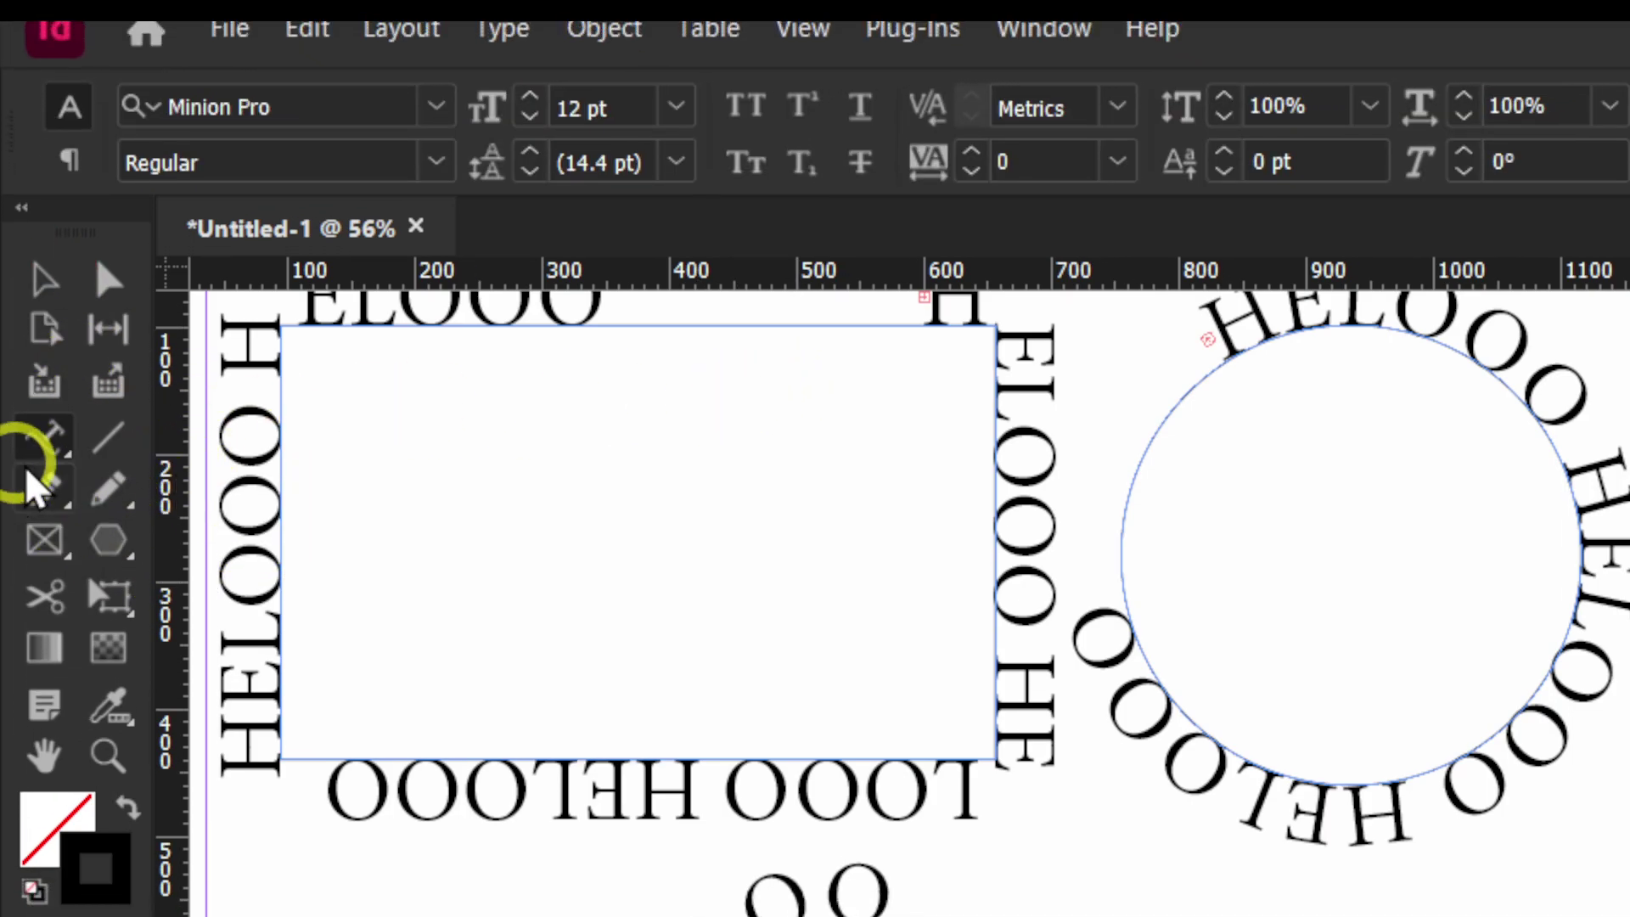